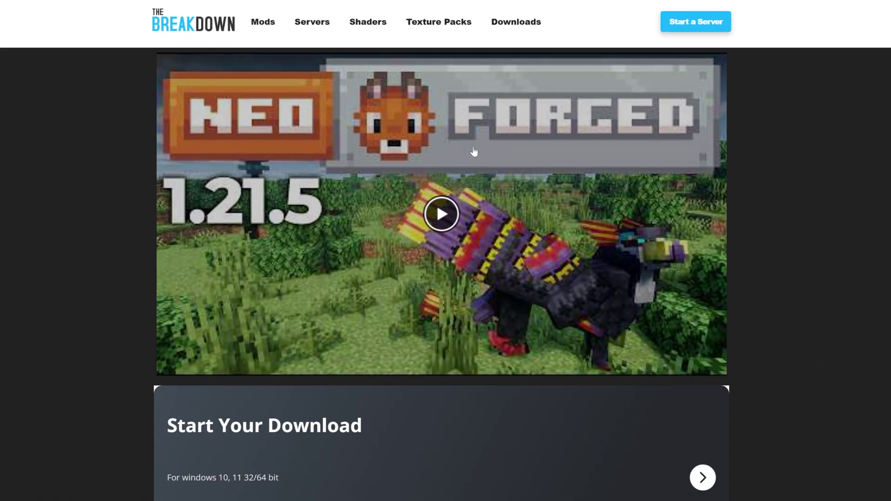
Step: Scroll to the Download NeoForge banner and open the NeoForged download site in a new tab
scroll(636, 167, down, 7)
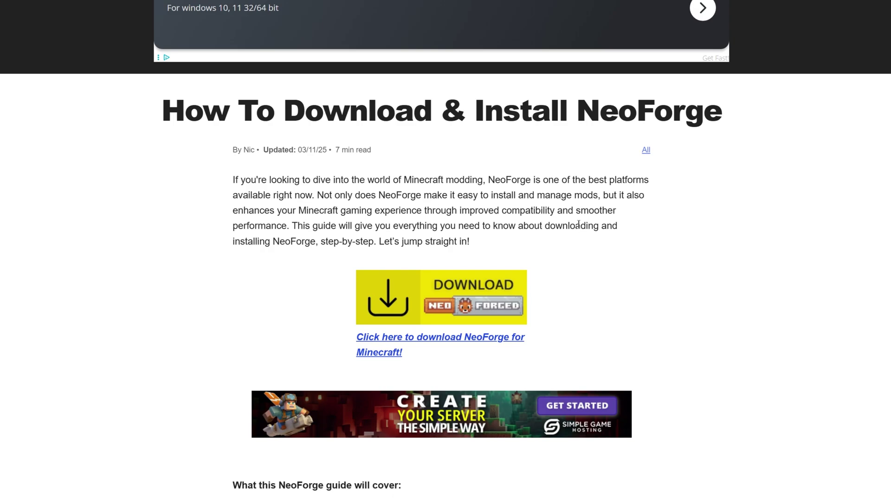
click(436, 301)
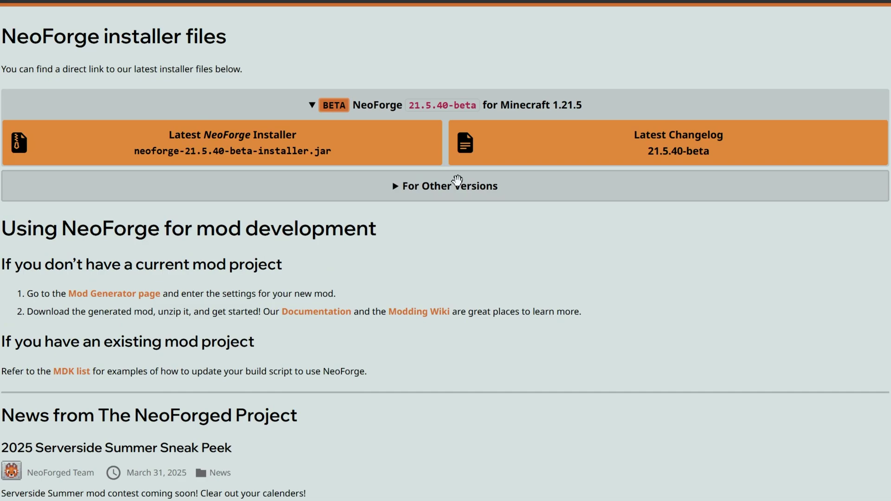
Step: Show all NeoForge versions, keep Minecraft 1.21.5, and download the 21.5.40-beta installer
click(457, 181)
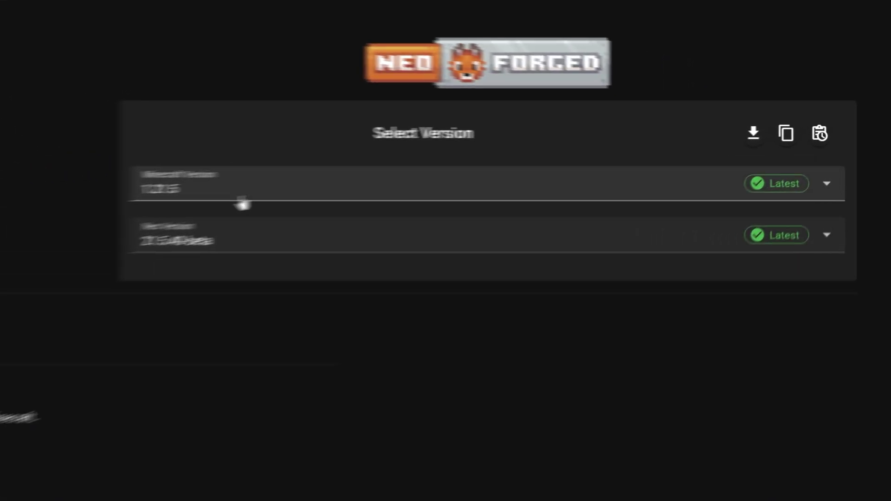
click(559, 157)
scroll(561, 207, down, 3)
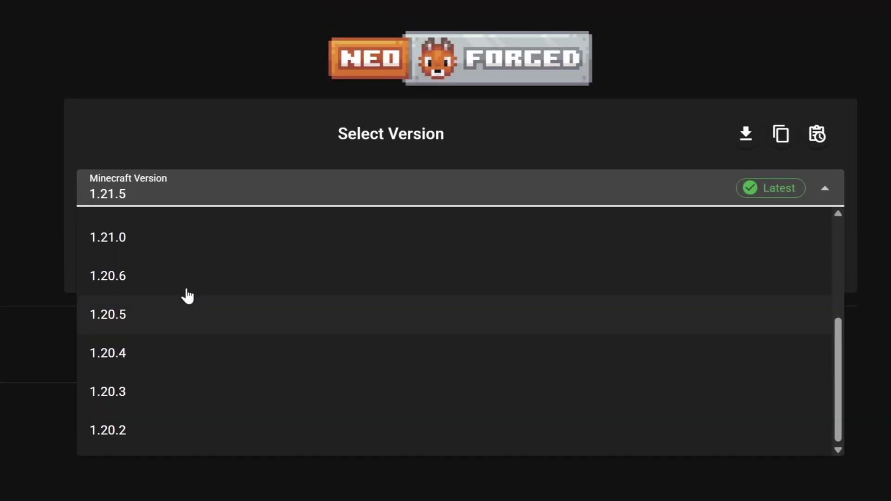
click(2, 219)
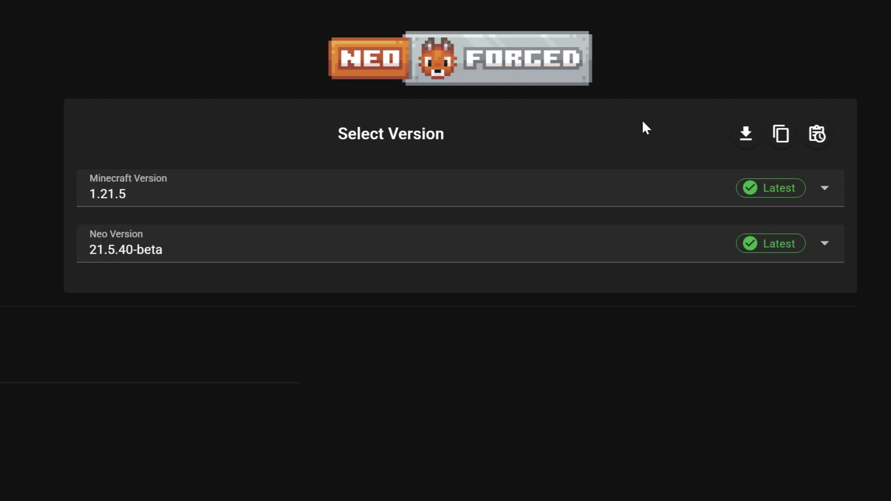
click(744, 137)
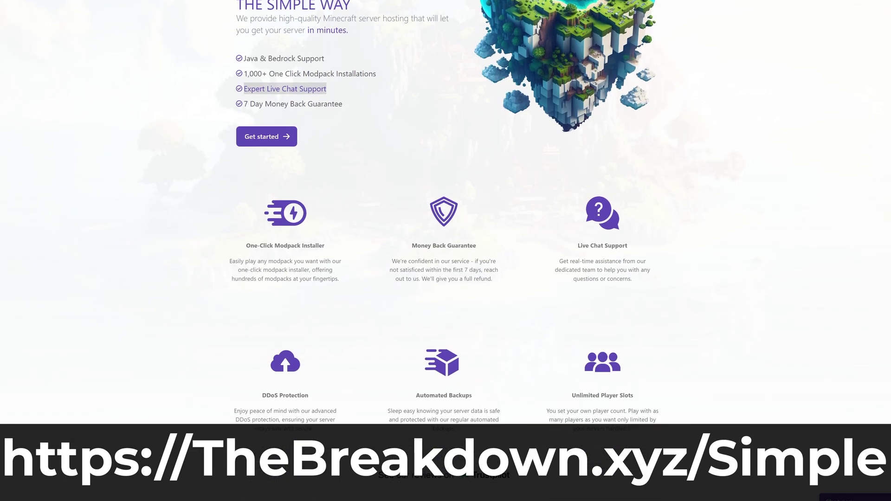
Step: Highlight the One-Click Modpack Installer and filter modpacks to Minecraft 1.20.1
drag(246, 246, 327, 247)
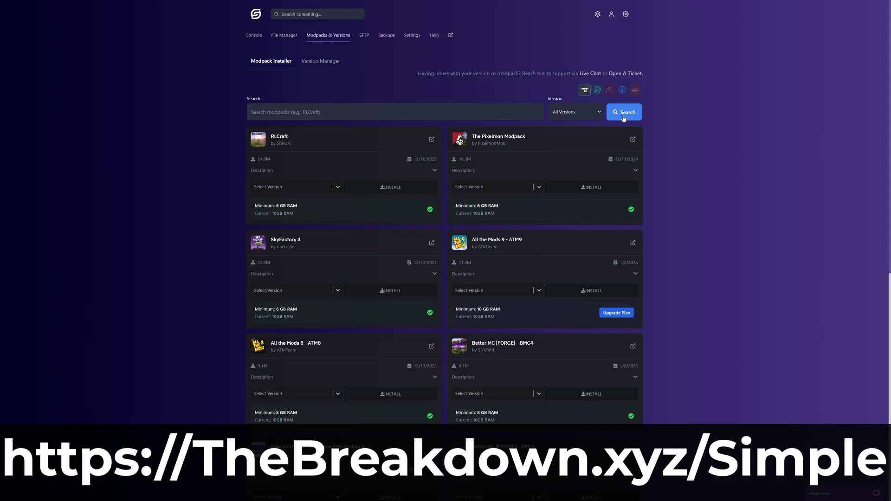
click(575, 112)
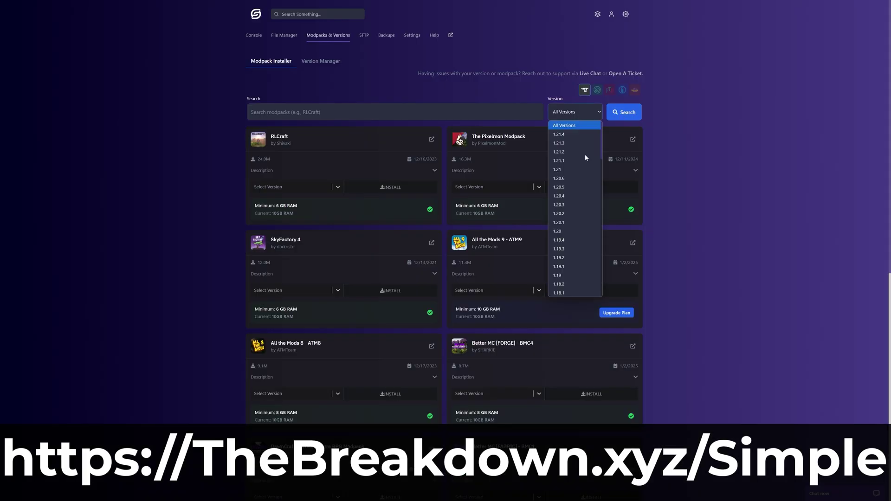
click(573, 222)
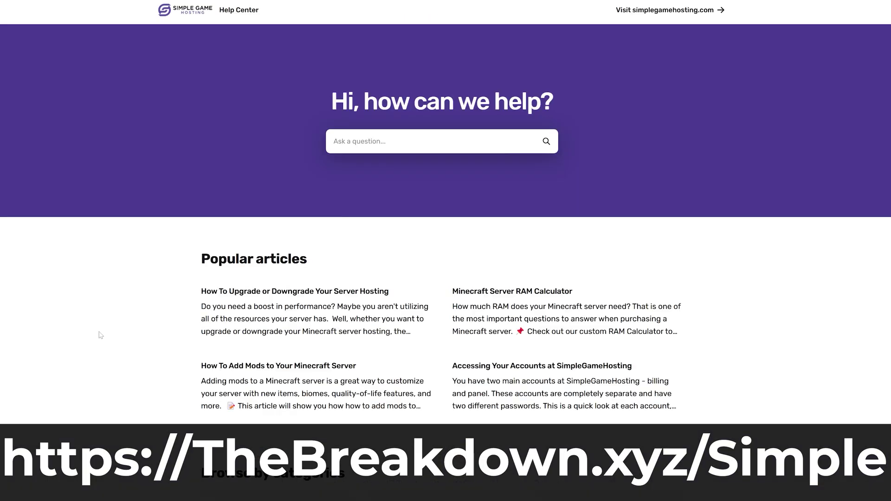
Step: Open the How To Add Mods article and choose Forge as the server type
click(284, 382)
scroll(243, 201, down, 18)
scroll(243, 202, down, 15)
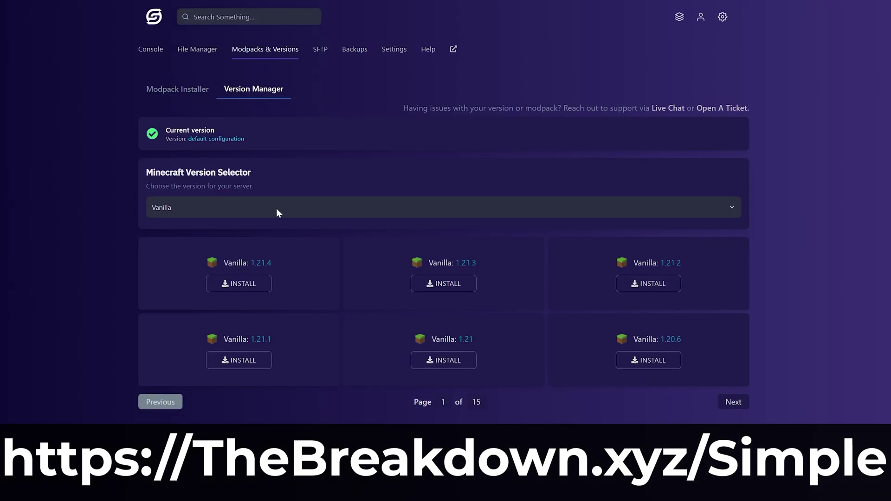
click(278, 213)
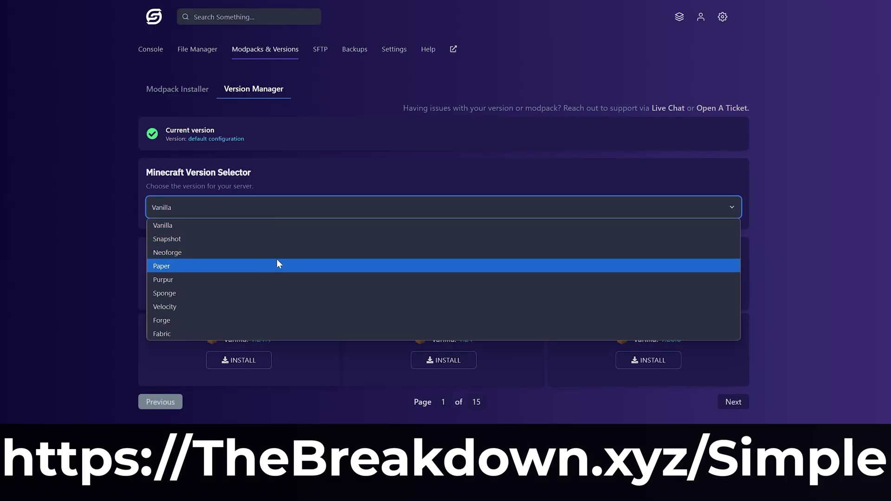
click(277, 318)
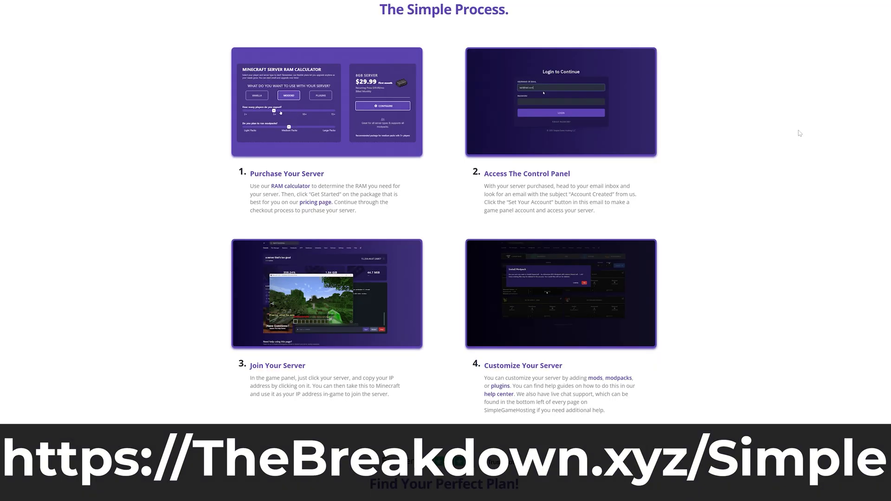
Step: Highlight the modpacks and control panel headings, then set server difficulty to Normal
drag(655, 99, 238, 113)
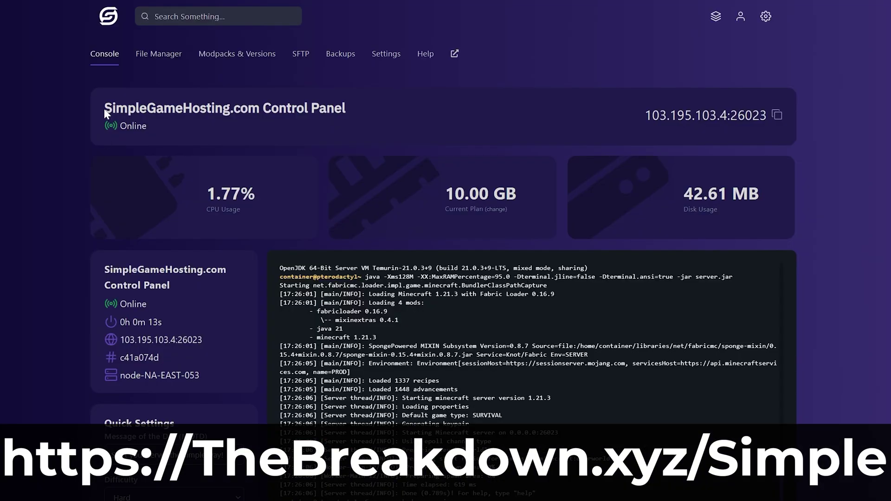
drag(104, 108, 349, 125)
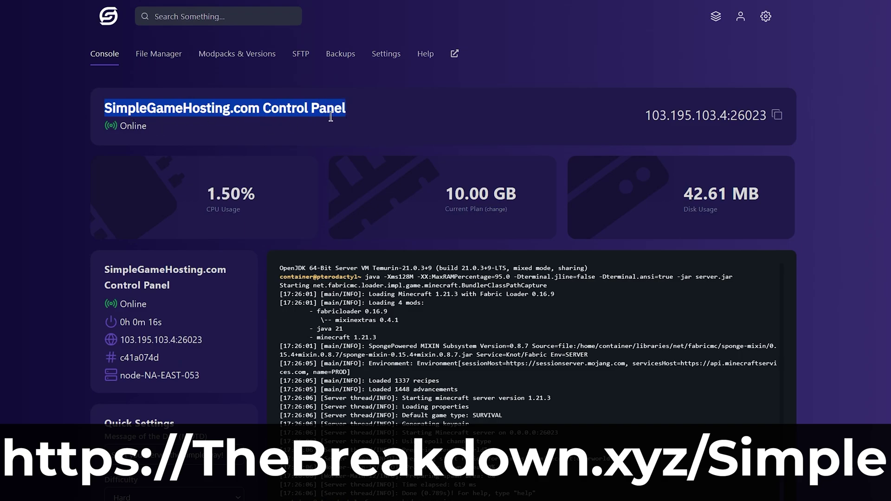
click(234, 145)
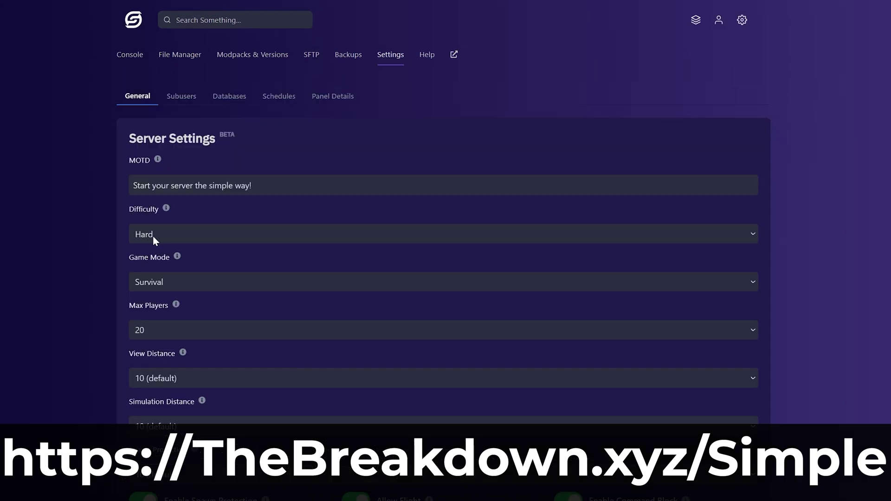
click(153, 234)
click(177, 283)
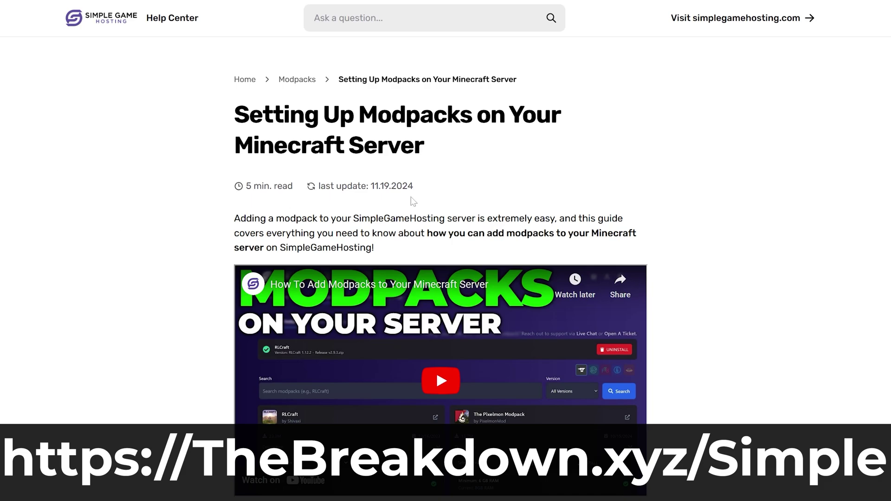
Step: Create a new server backup with default settings
scroll(696, 322, down, 6)
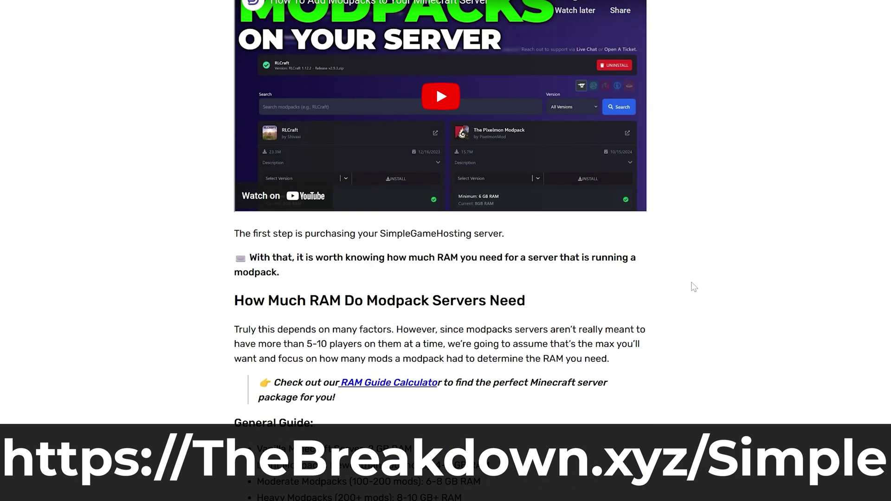
scroll(692, 287, down, 15)
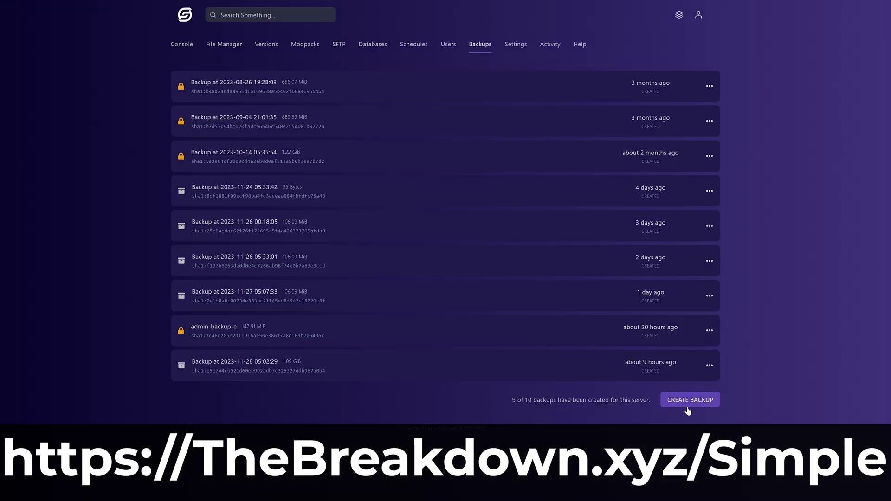
click(687, 408)
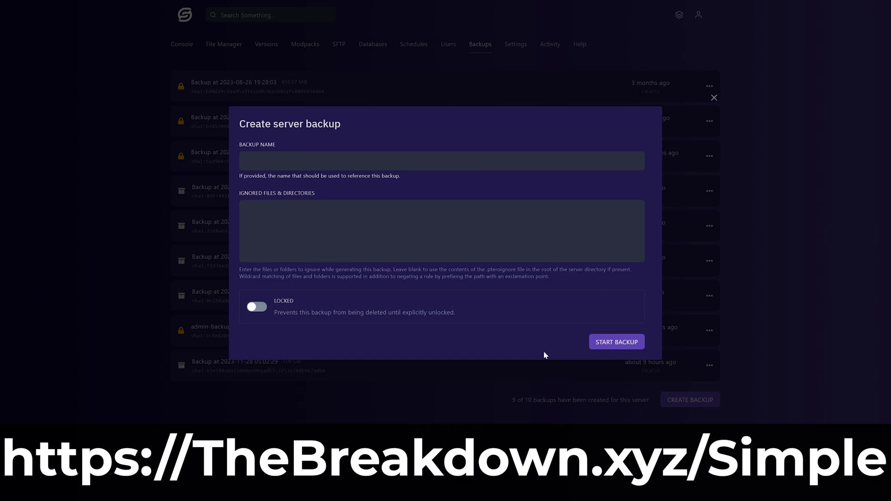
click(599, 342)
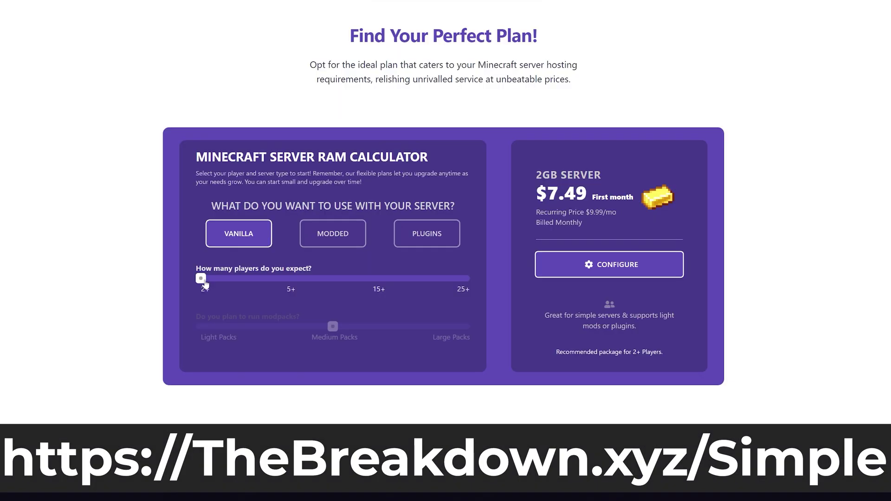
Step: Compare plan prices, highlight the Java and Bedrock claim, and view Automatic Restart tasks
drag(201, 279, 342, 279)
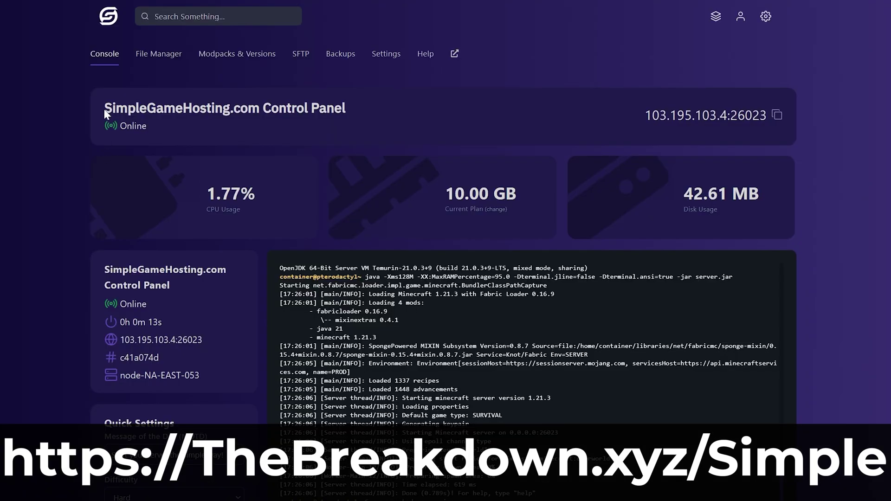
drag(103, 107, 347, 108)
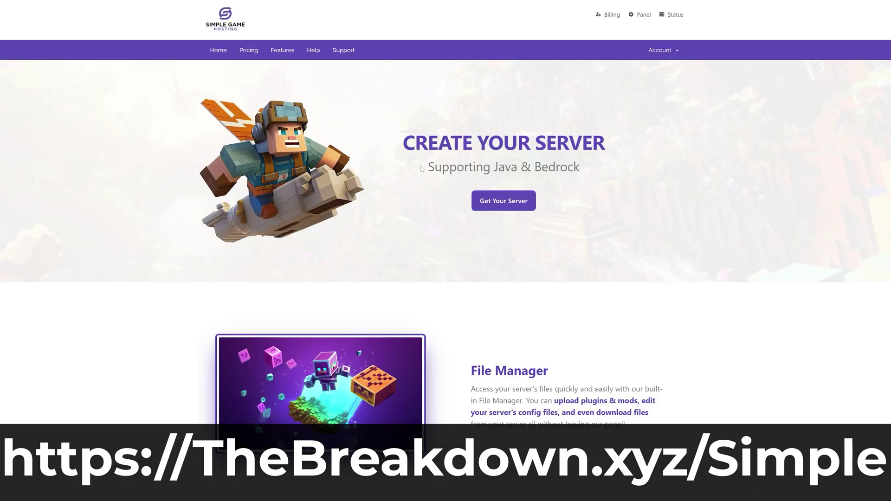
drag(425, 167, 585, 167)
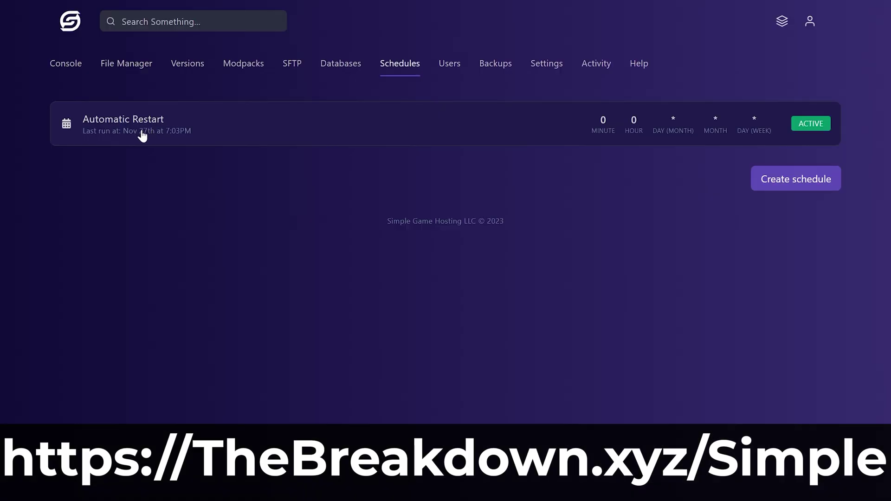
click(620, 141)
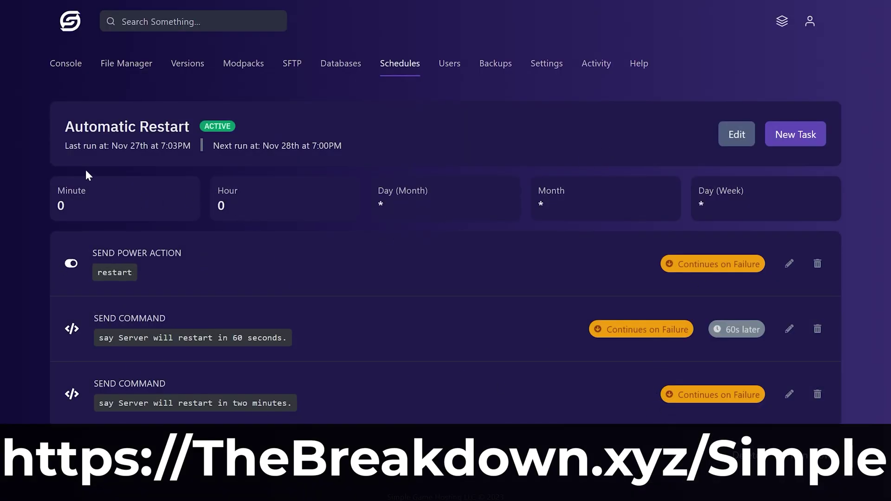
drag(65, 126, 189, 127)
click(190, 127)
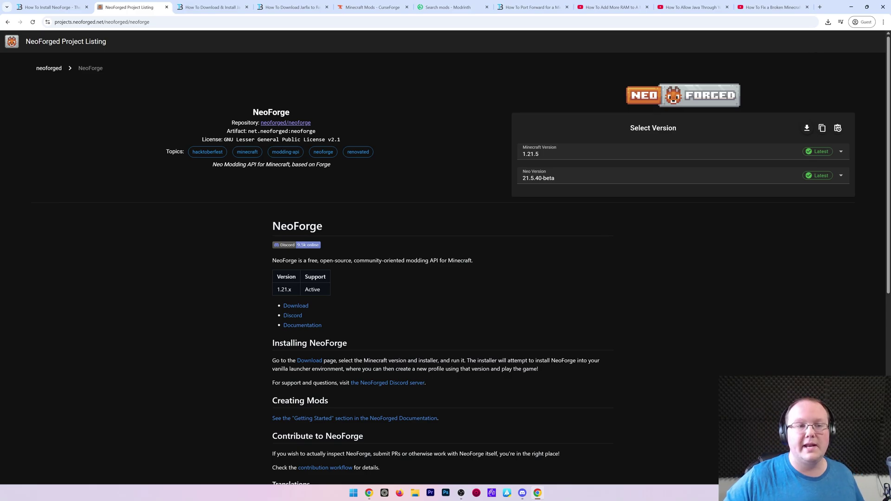
Step: Create a new desktop folder named NeoForge Server
click(182, 13)
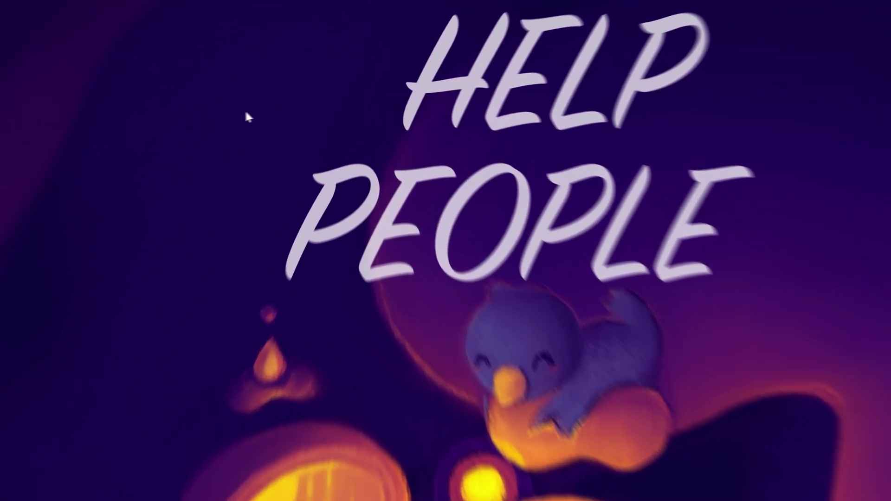
right_click(299, 110)
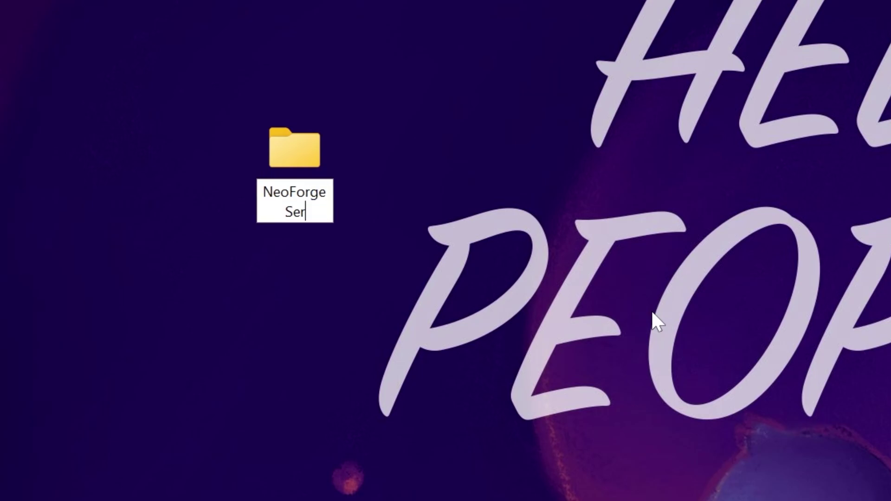
key(Return)
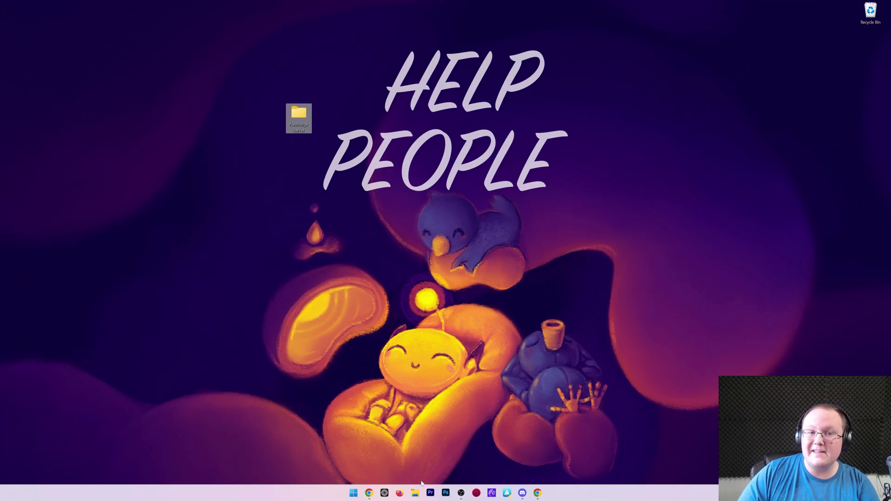
Step: Launch the installer jar from Downloads with Java, then close the installer window
click(414, 492)
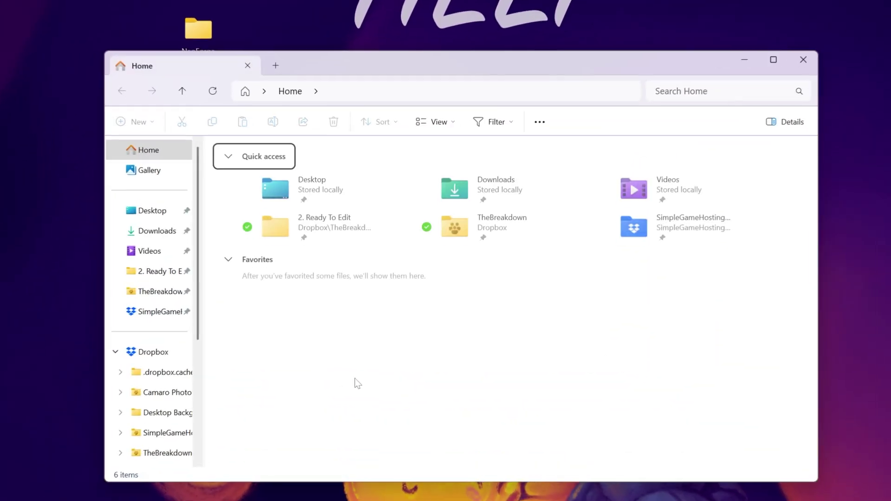
click(166, 234)
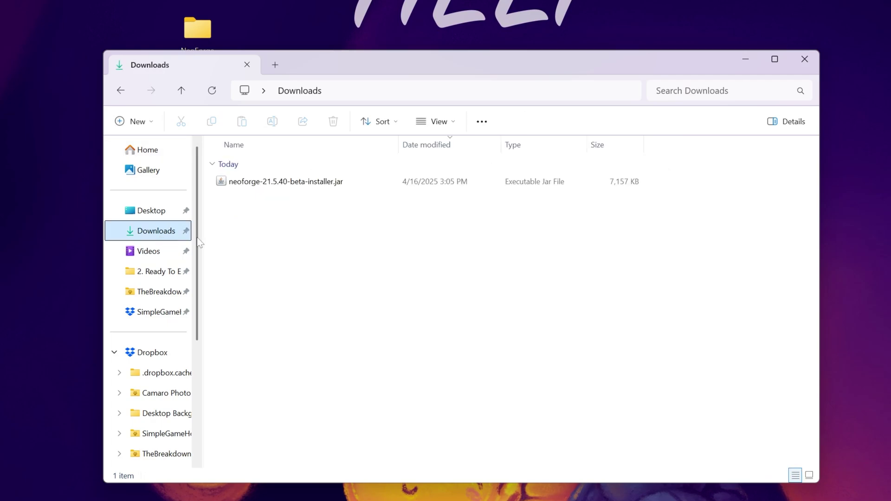
right_click(266, 184)
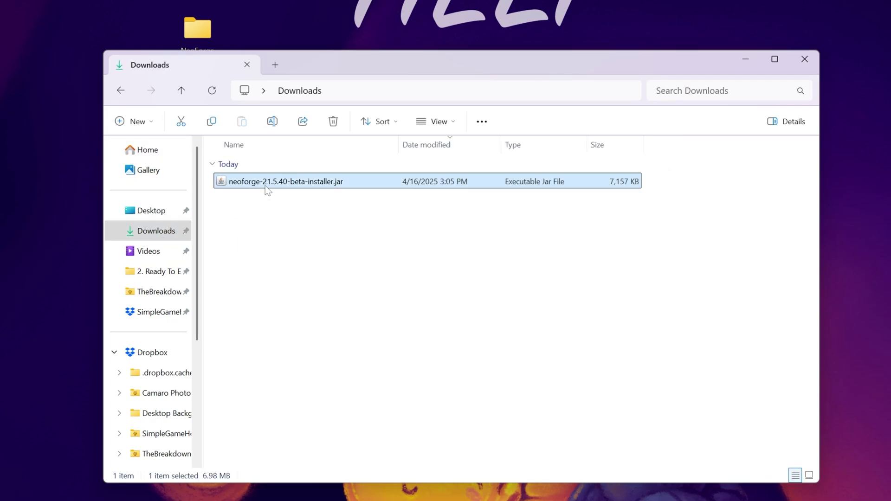
mouse_move(336, 256)
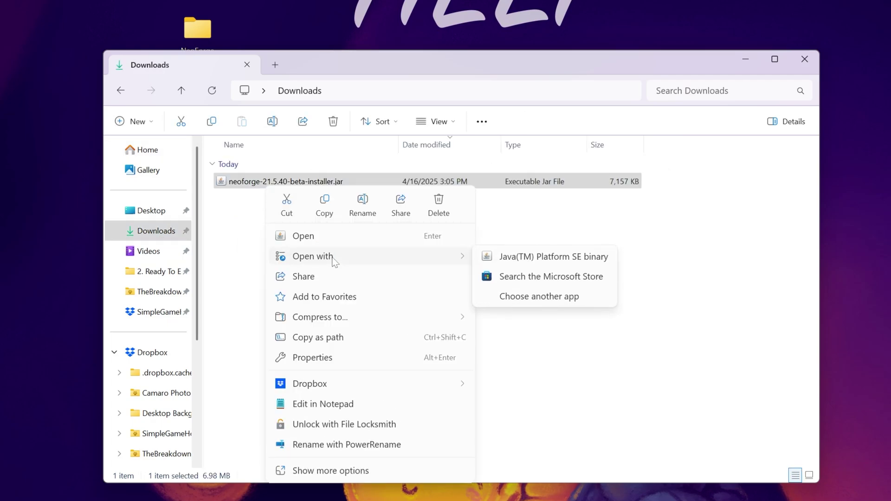
click(497, 262)
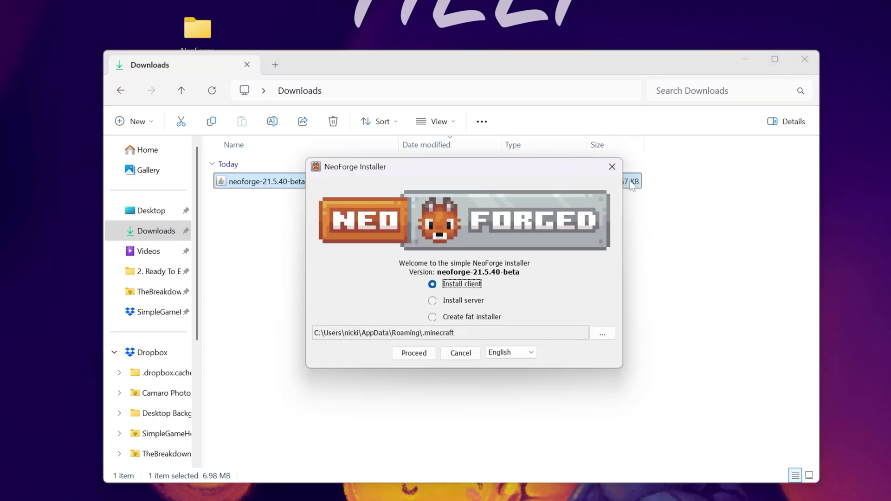
click(612, 167)
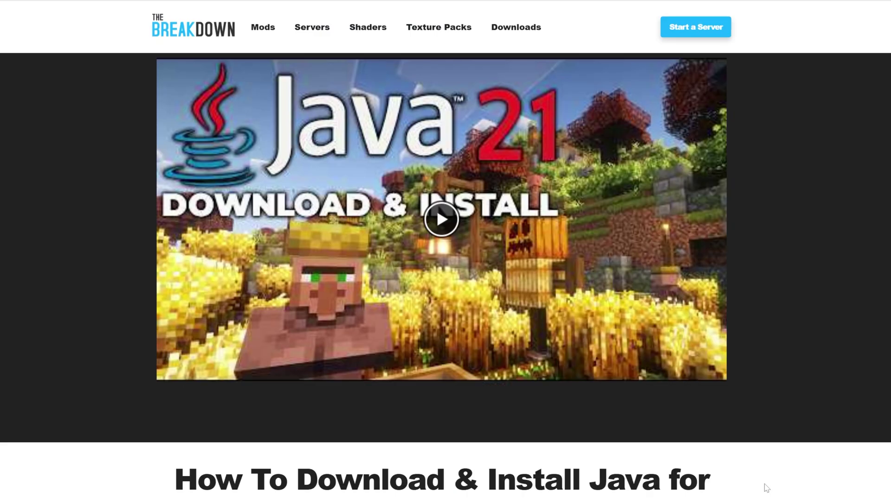
Step: Scroll through the Java for Mods & Servers install guide and return to the top
scroll(740, 441, down, 2)
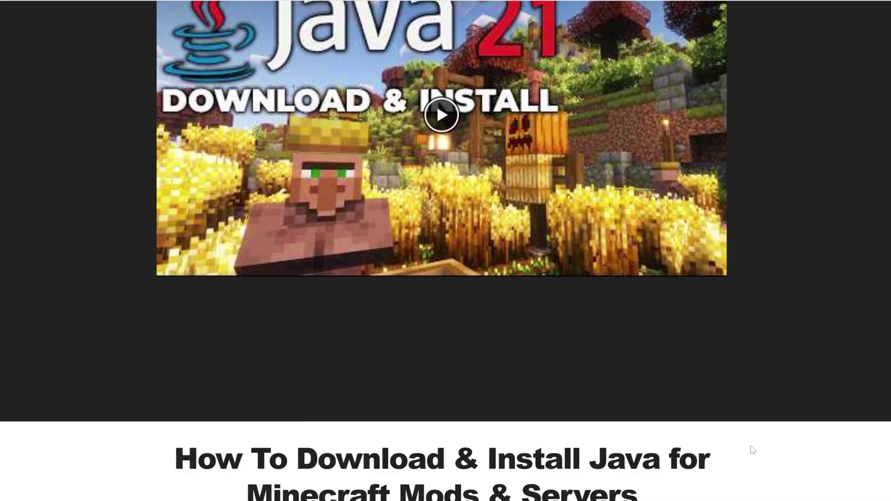
scroll(580, 438, down, 3)
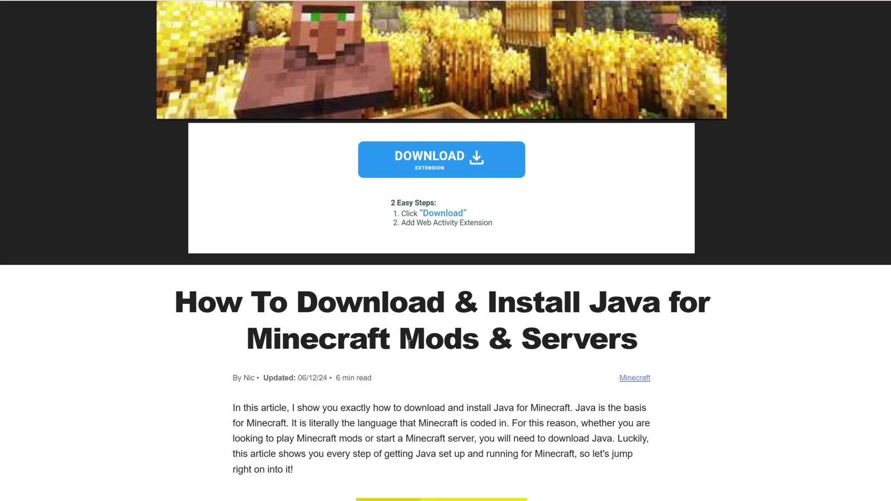
drag(414, 344, 661, 348)
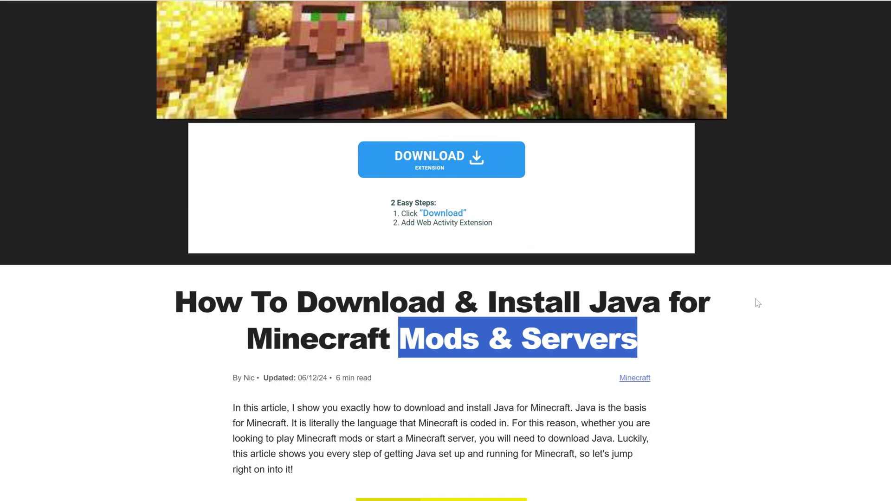
scroll(757, 303, down, 10)
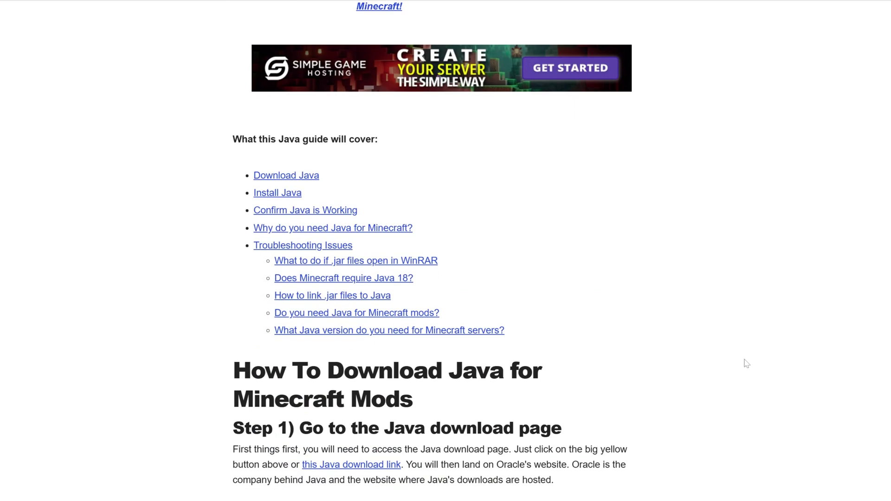
scroll(746, 364, up, 15)
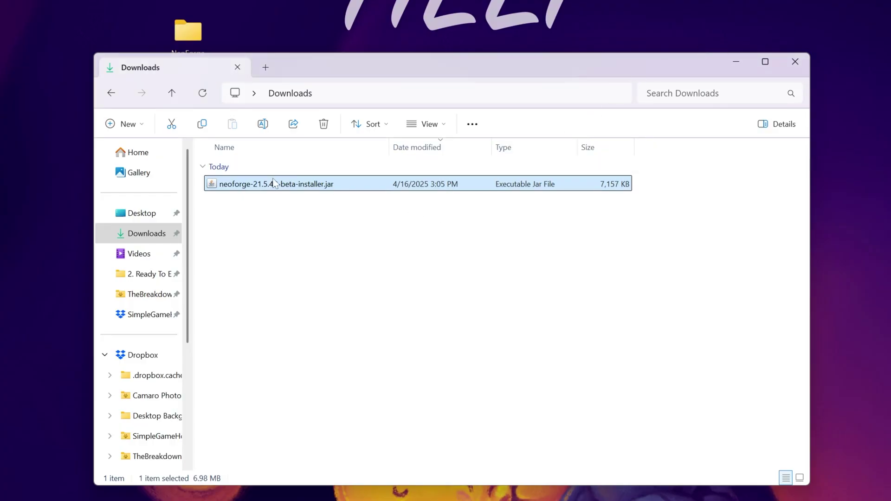
Step: Open neoforge-21.5.40-beta-installer.jar with Java(TM) Platform SE binary
right_click(273, 183)
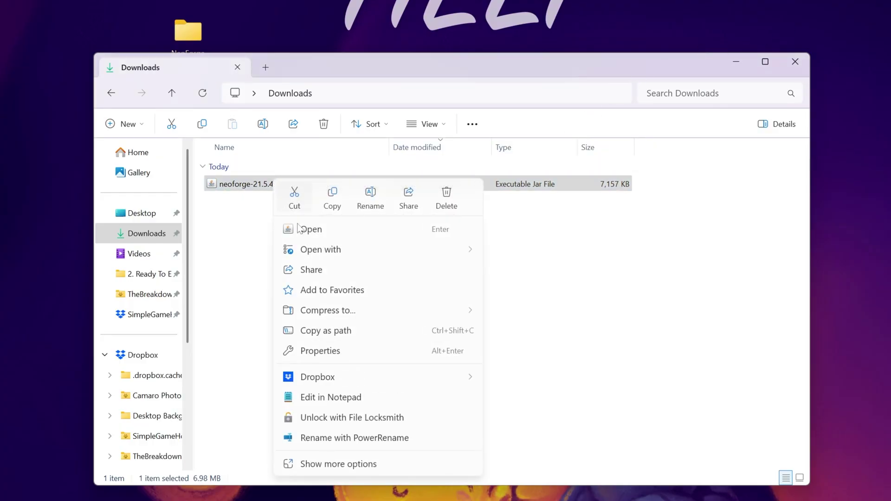
mouse_move(311, 249)
click(548, 251)
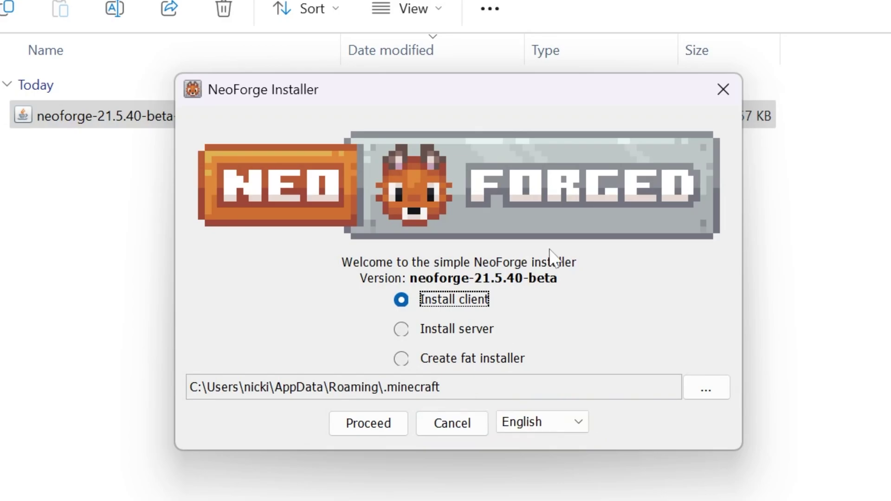
Step: Proceed with the default Install client option and confirm Installation Complete
click(394, 433)
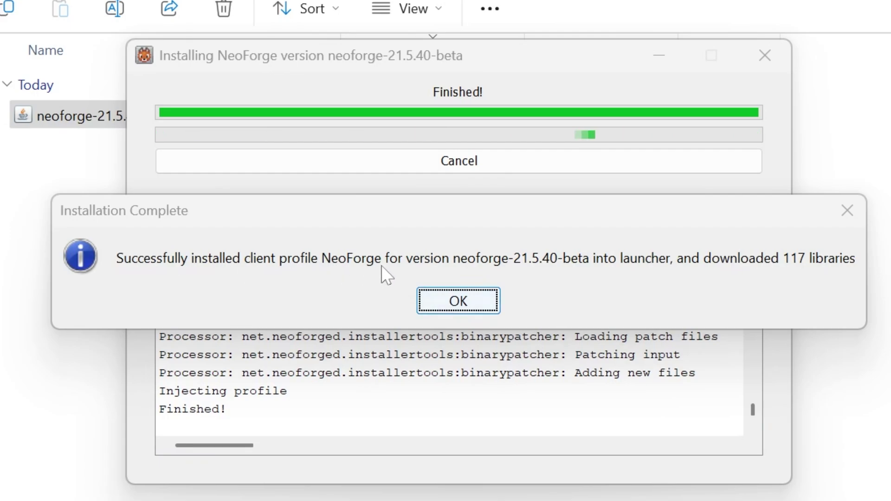
click(434, 302)
Step: Relaunch the NeoForge installer jar with Java
right_click(142, 120)
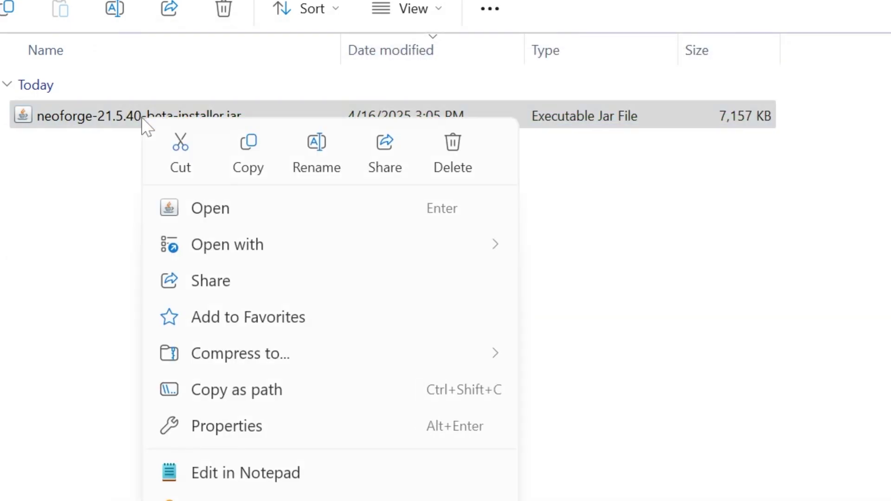
mouse_move(207, 244)
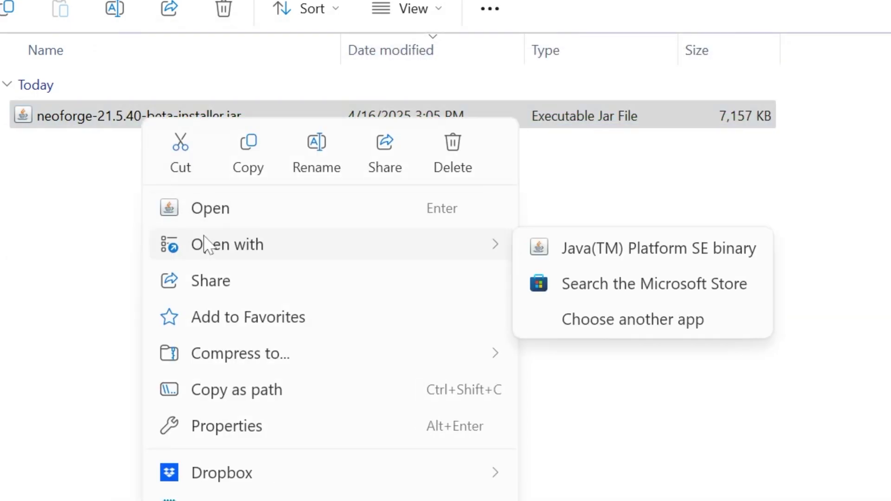
click(628, 250)
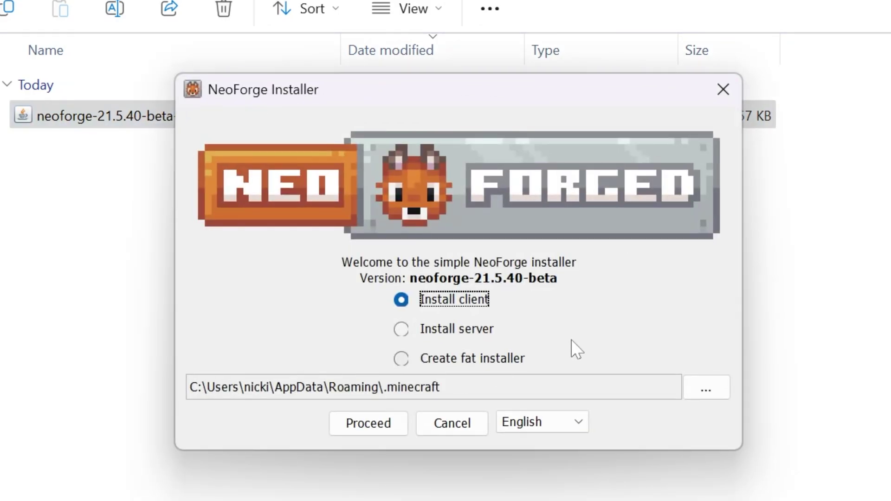
Step: Choose Install server into Desktop\NeoForge Server and enable Server starter jar
click(449, 330)
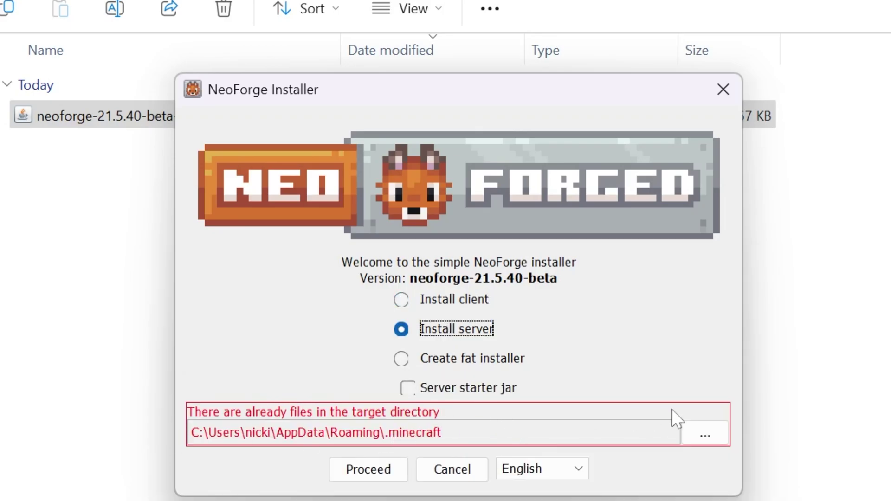
click(704, 434)
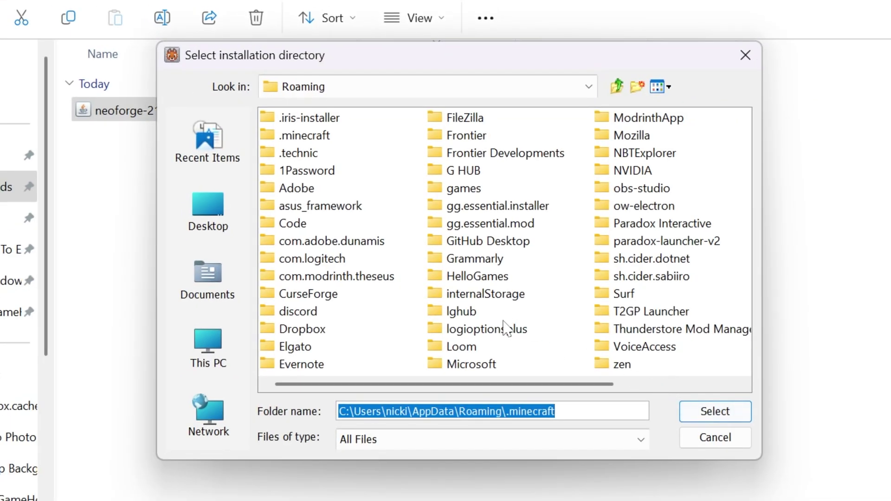
click(199, 211)
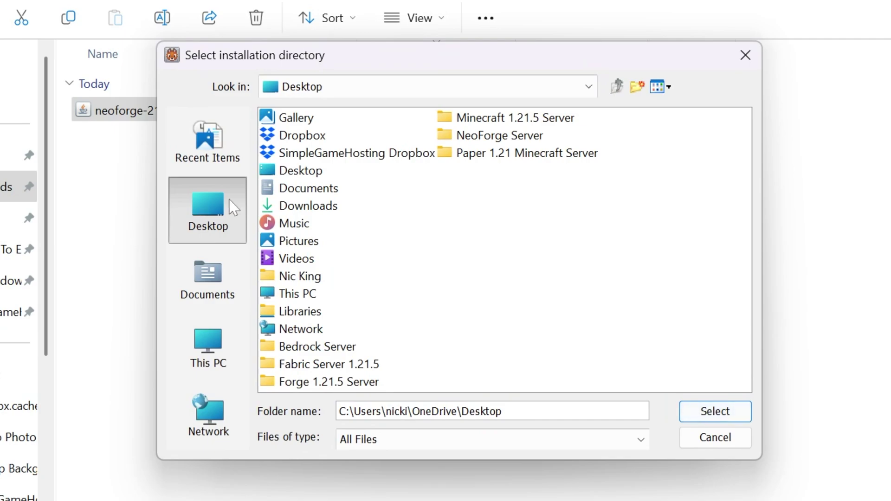
click(501, 136)
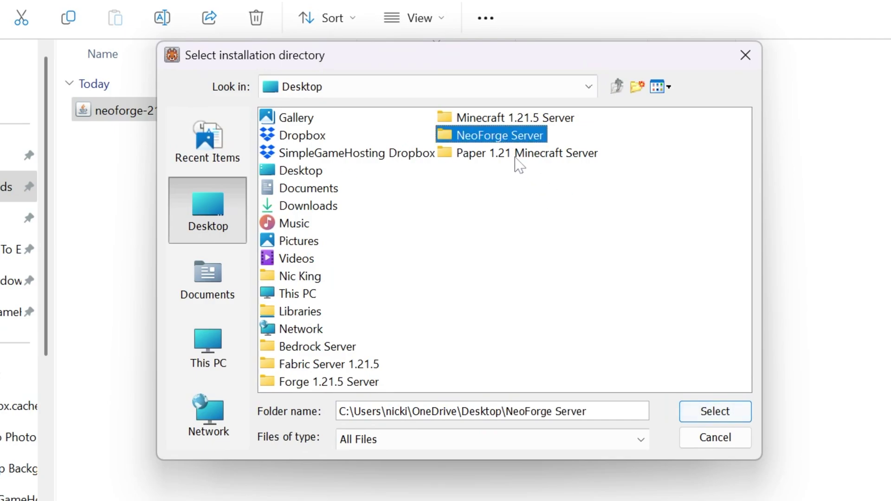
click(691, 411)
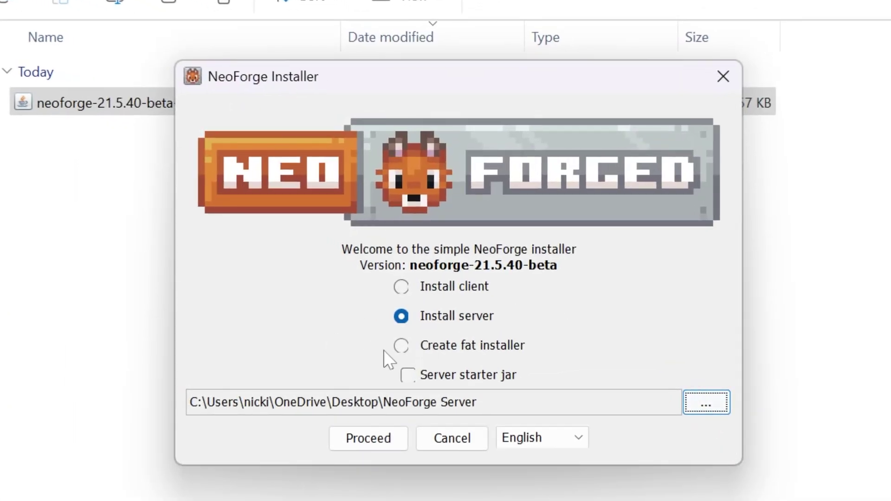
click(418, 377)
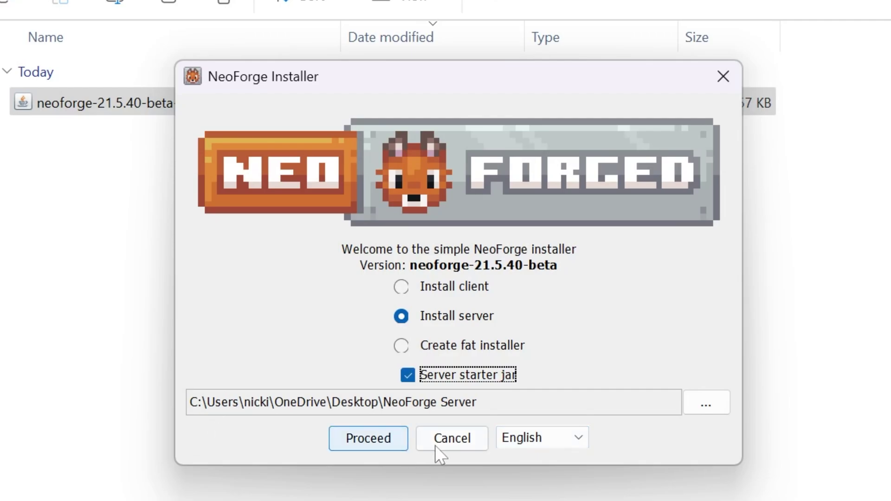
Step: Start the server installation into the NeoForge Server folder
click(395, 444)
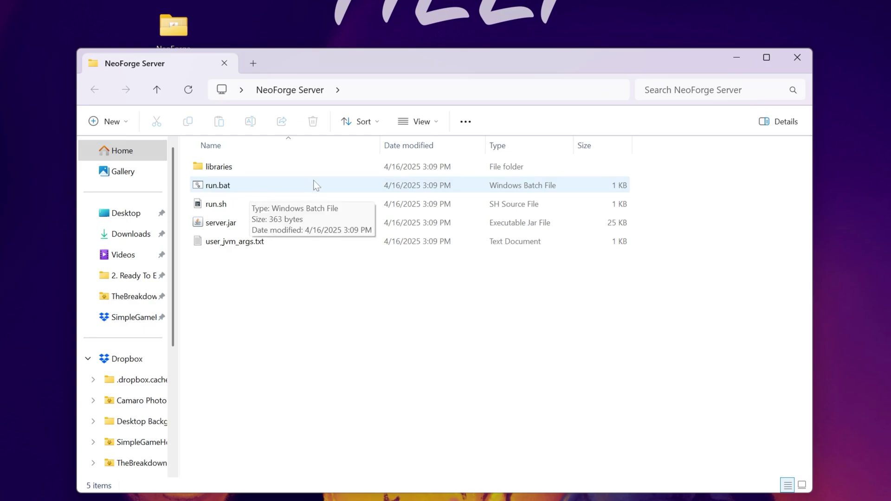
Step: Turn on file name extensions, then run run.bat once to generate eula.txt and folders
click(422, 126)
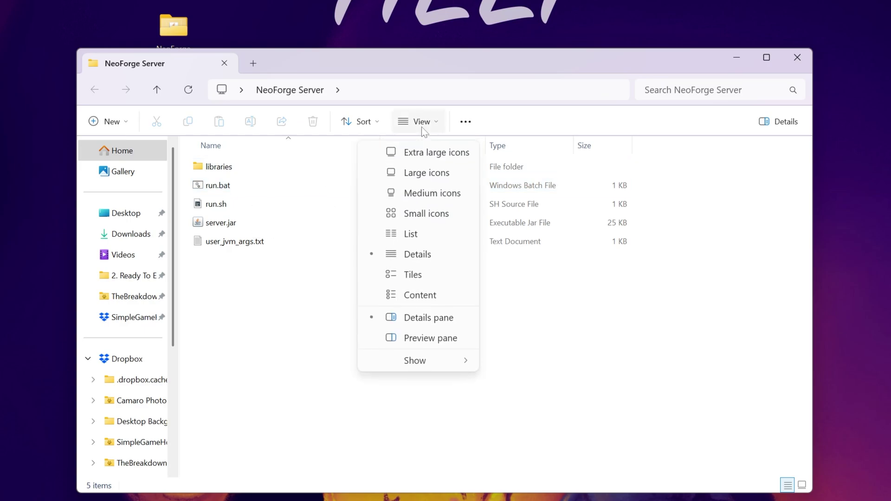
mouse_move(442, 358)
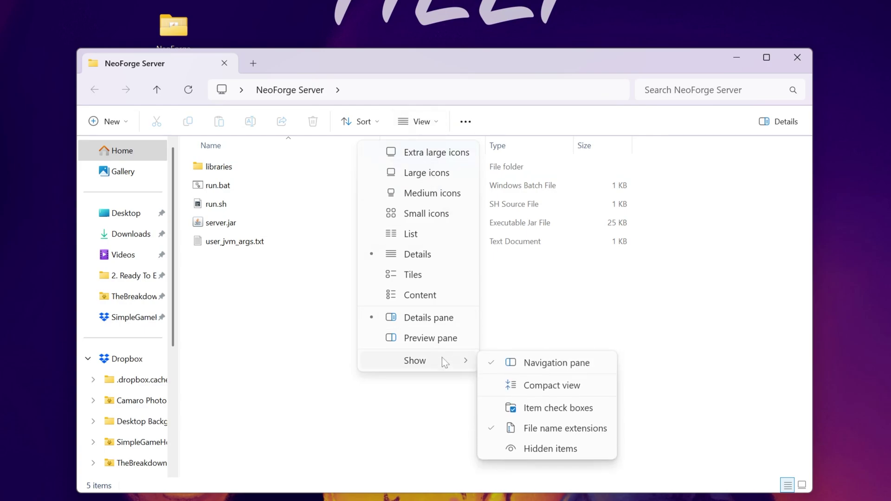
click(570, 423)
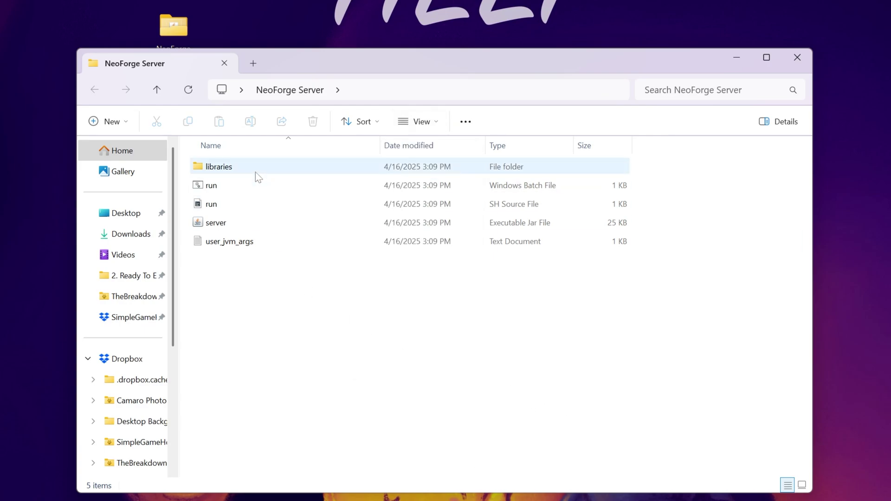
click(422, 122)
mouse_move(426, 367)
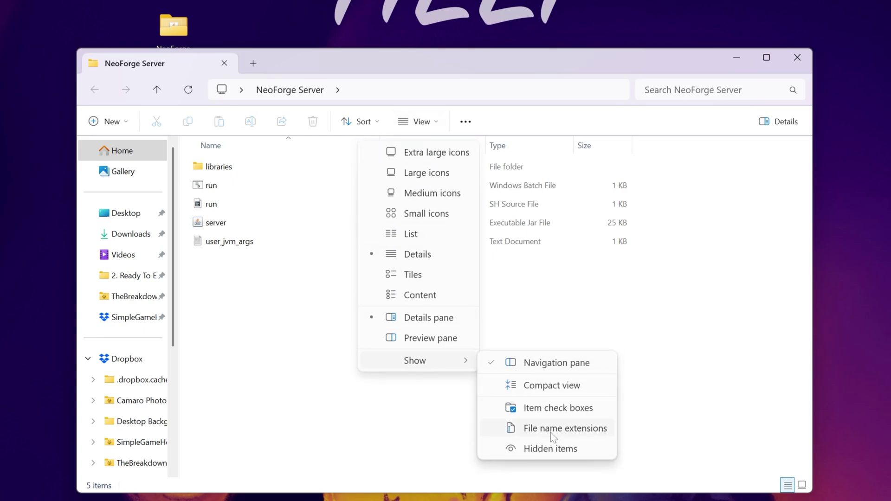
click(553, 429)
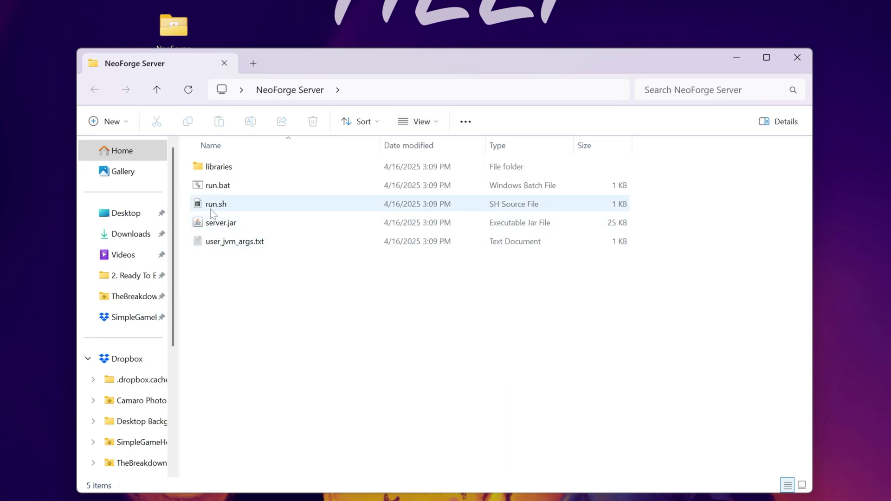
double_click(275, 187)
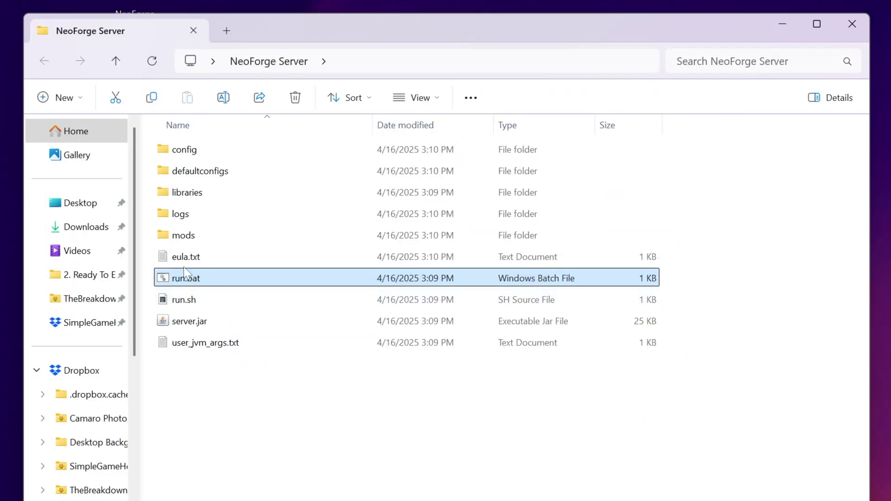
Step: Open eula.txt, change eula=false to eula=true, and save the file
double_click(186, 257)
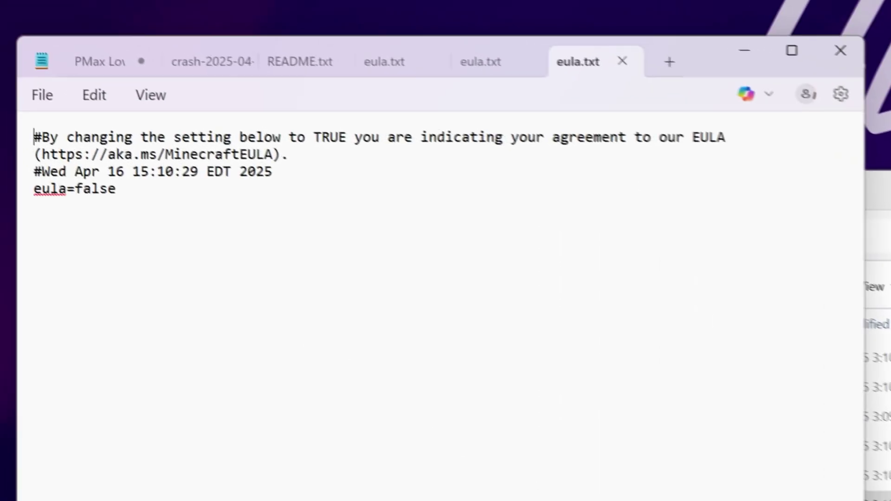
drag(273, 172, 116, 176)
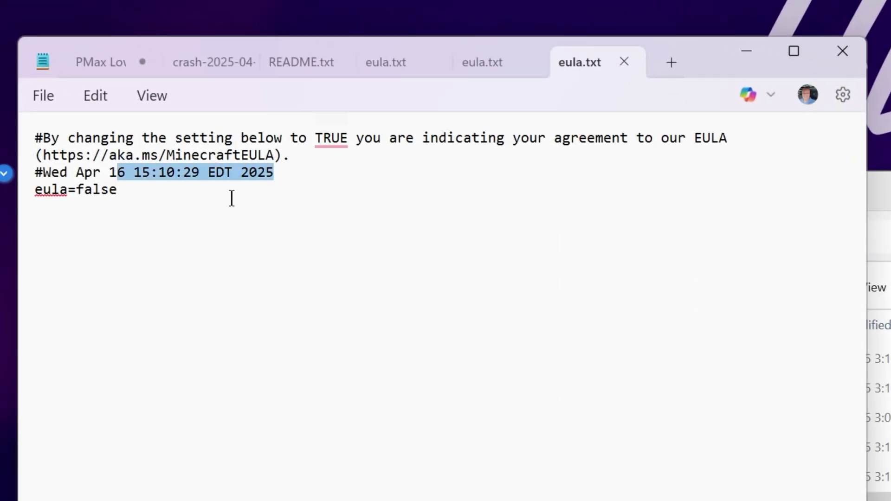
drag(232, 194, 81, 198)
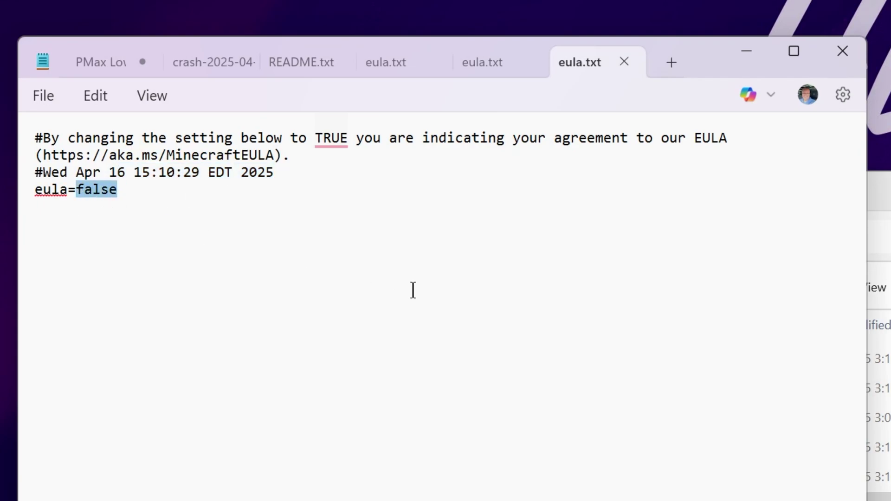
text(tru)
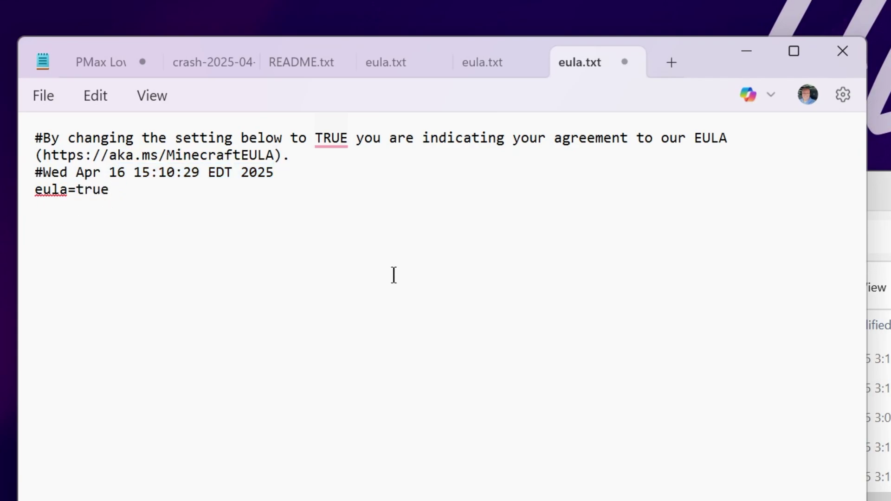
click(42, 96)
click(68, 274)
Step: Close Notepad, relaunch the server with run.bat, and move its console window aside
click(842, 51)
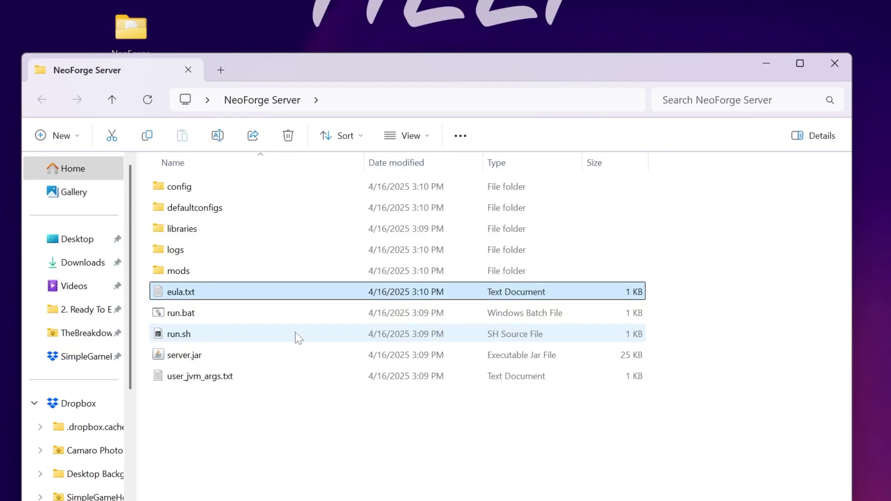
click(292, 315)
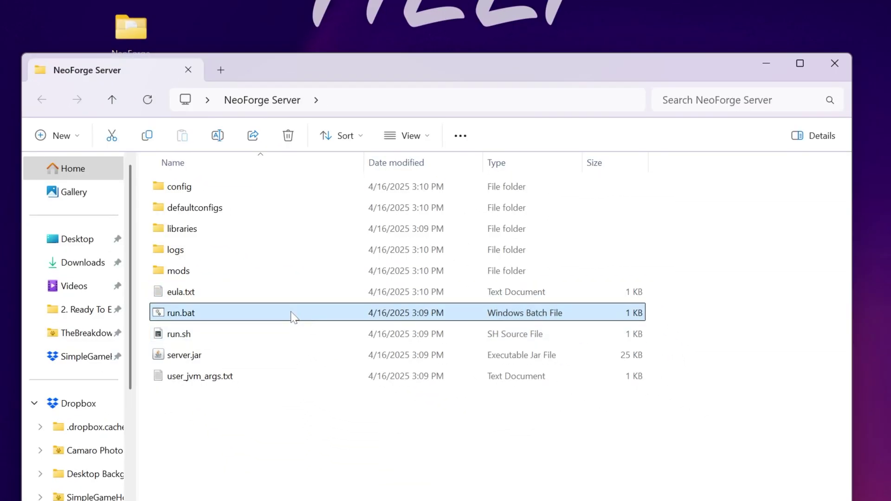
double_click(292, 315)
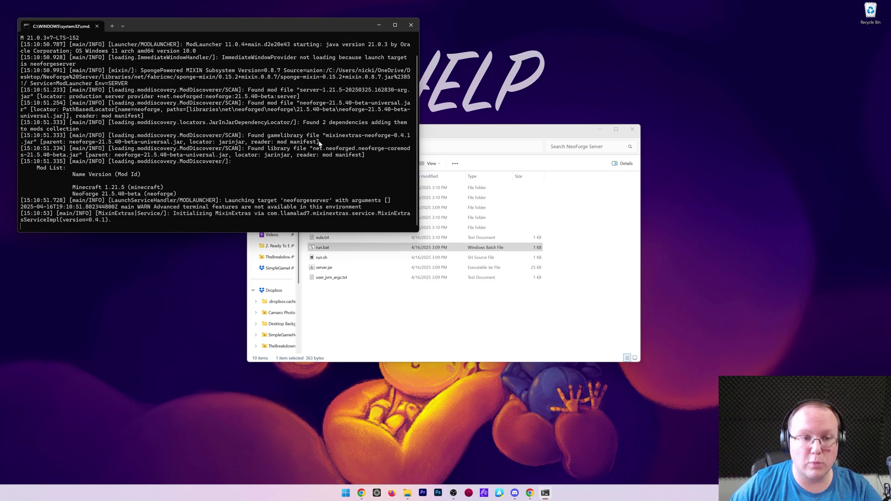
drag(295, 24, 282, 6)
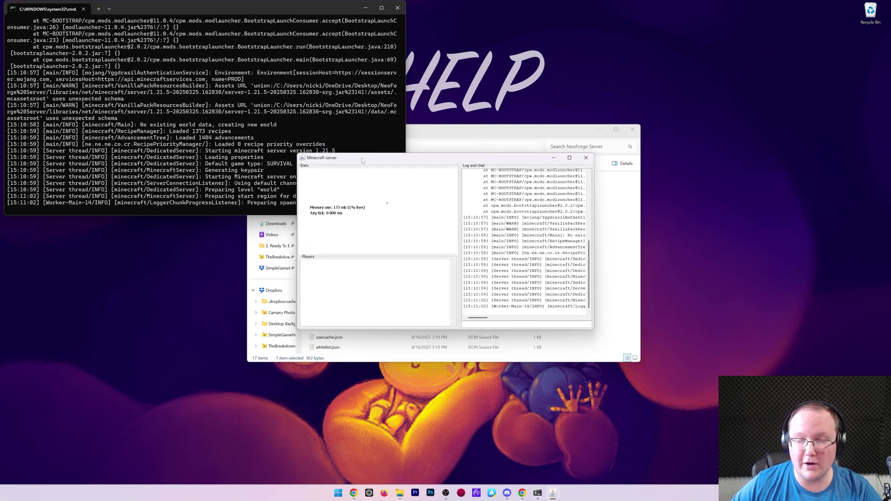
Step: Launch the NeoForge installation from Minecraft Launcher, accepting the modified-game warning
click(338, 493)
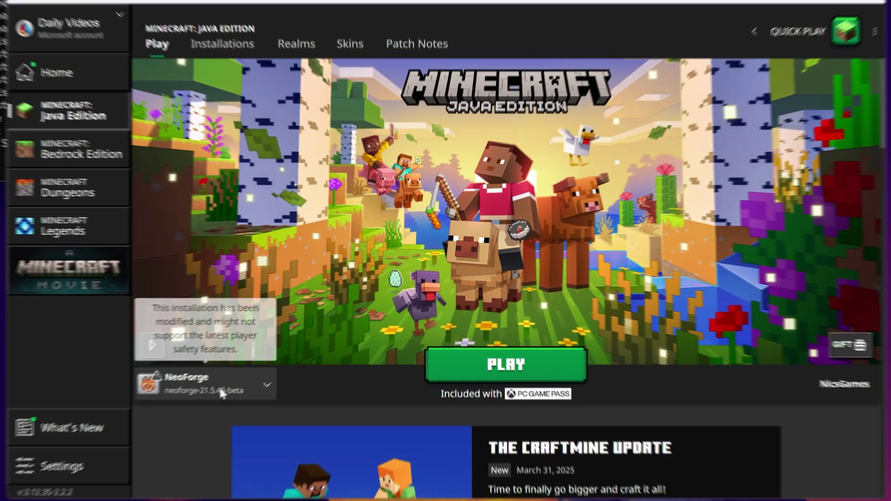
click(195, 386)
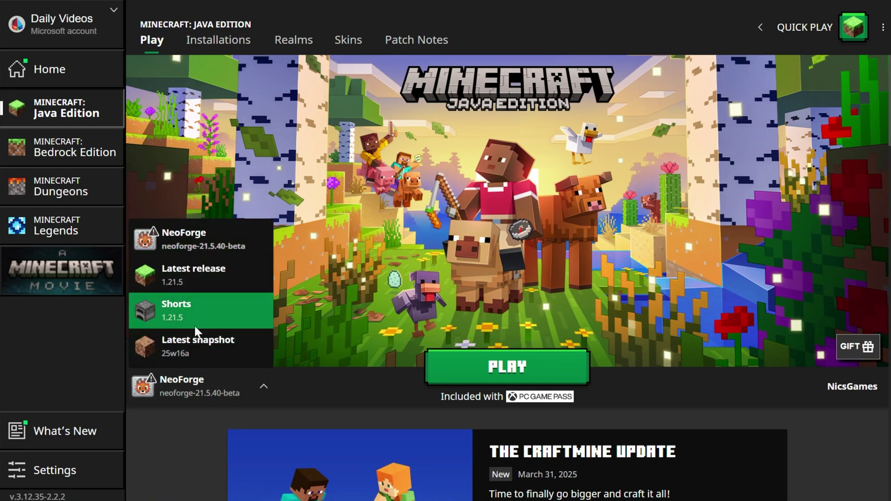
click(219, 242)
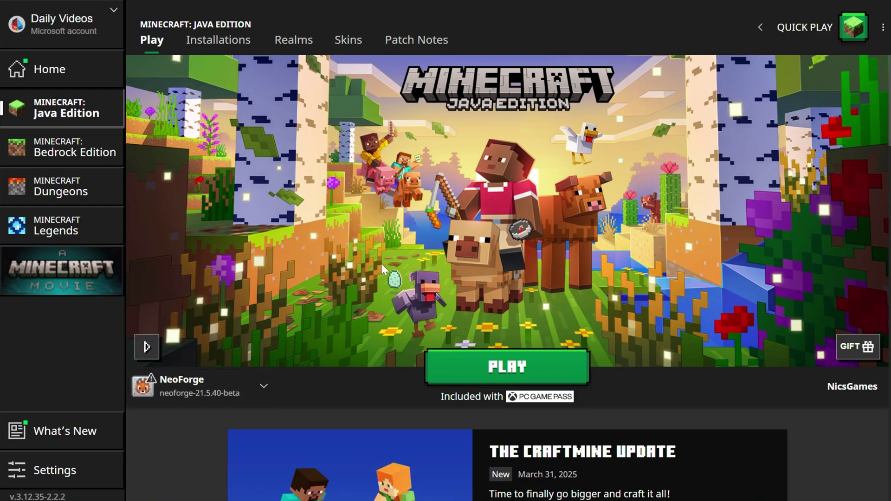
click(457, 367)
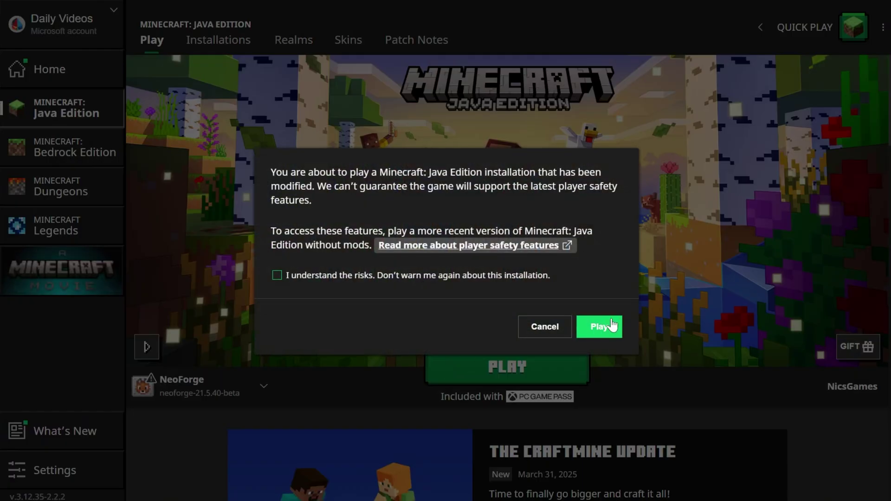
click(598, 326)
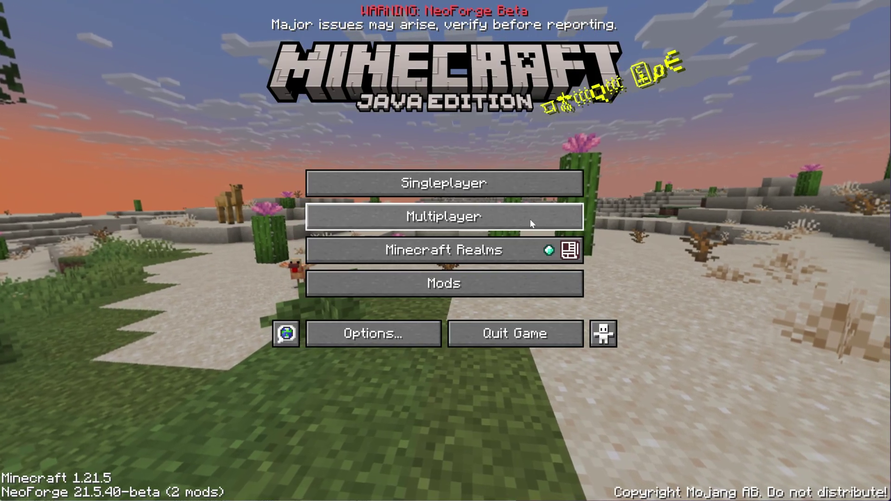
Step: Add a multiplayer server entry named 'Local Connection' with address 'localhost'
click(532, 224)
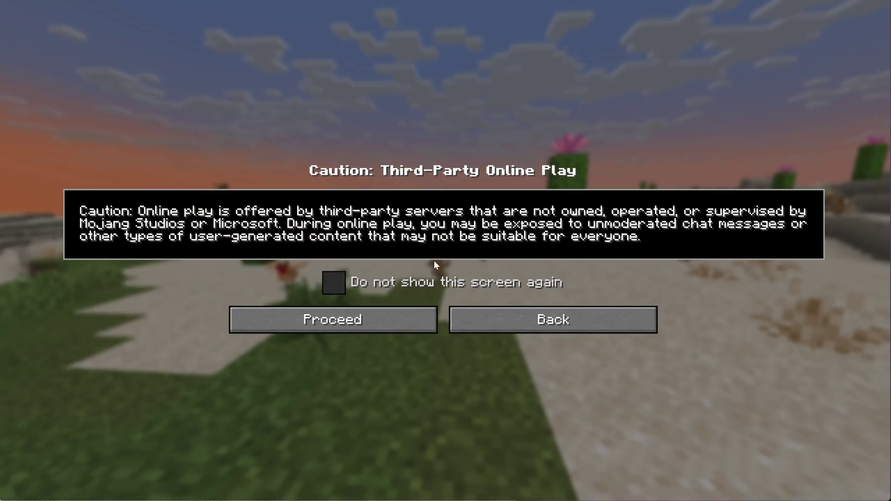
click(374, 310)
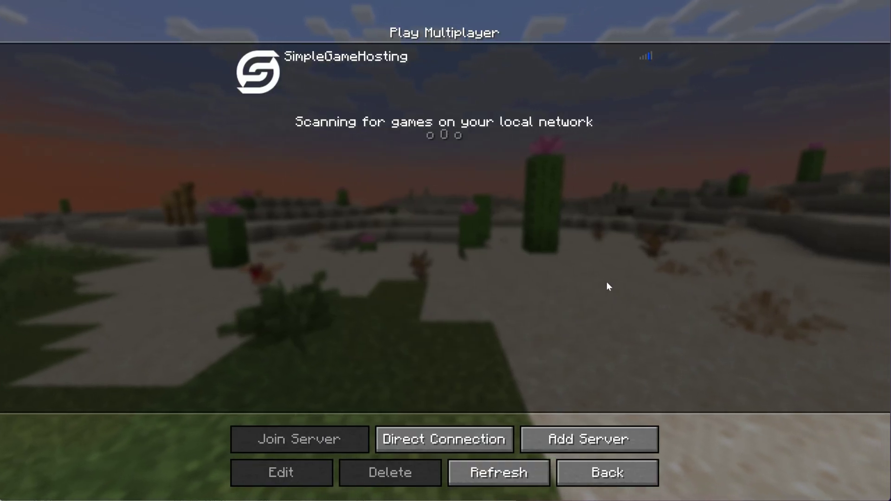
click(586, 436)
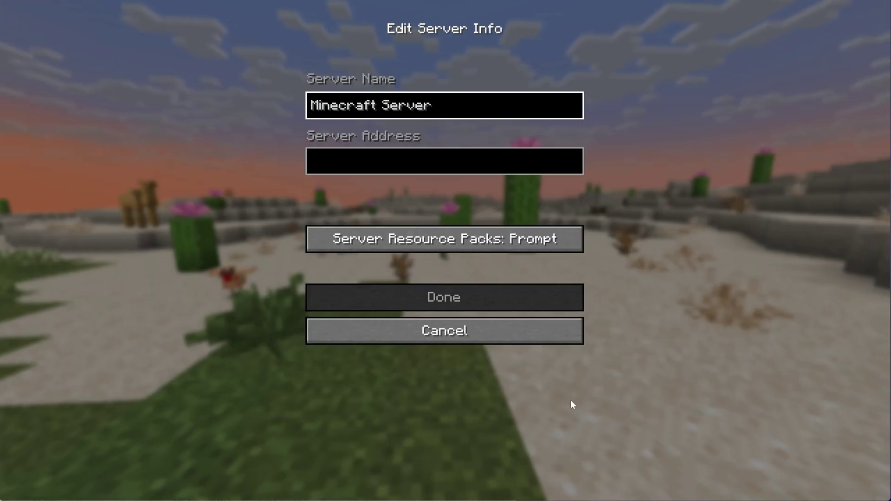
key(ctrl+a)
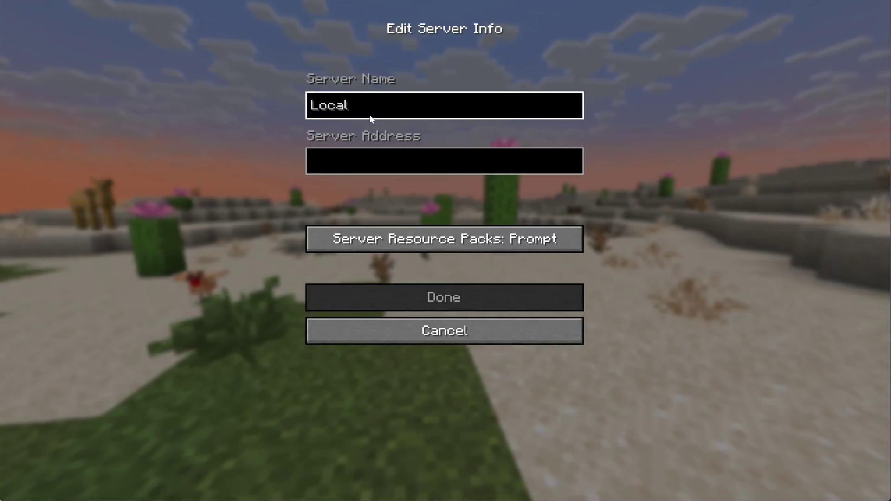
text(Conec)
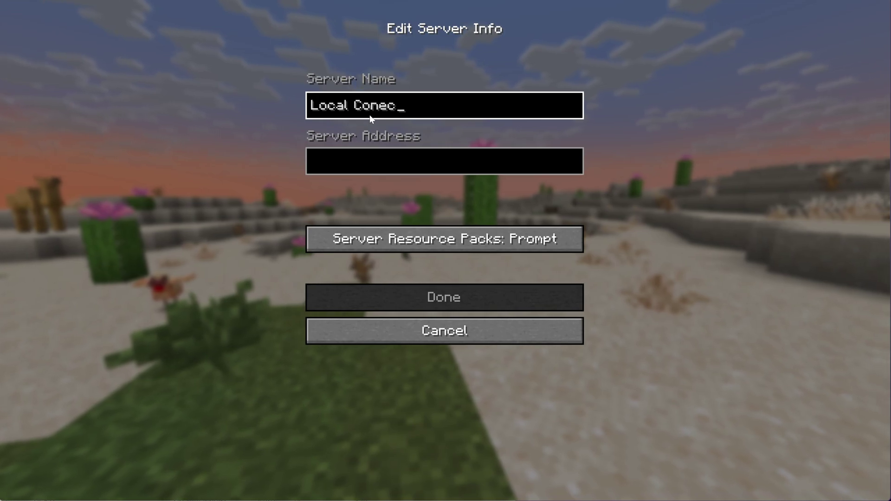
key(BackSpace)
key(BackSpace)
text(nection)
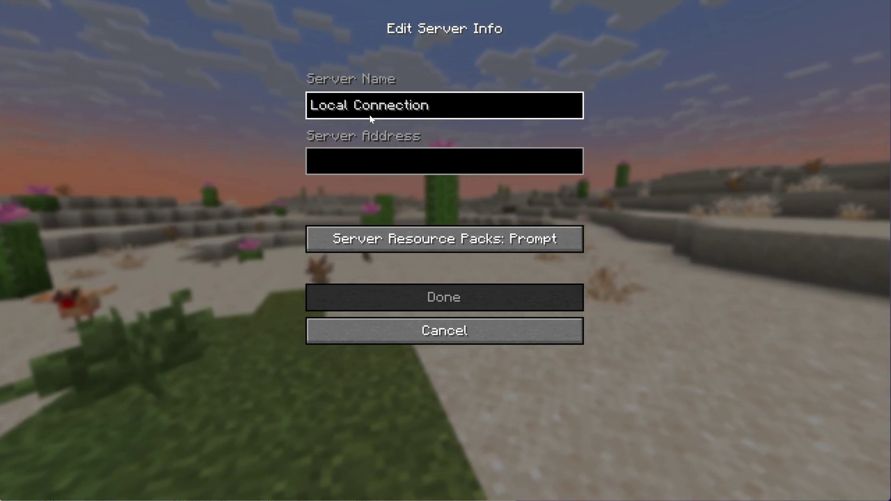
key(Tab)
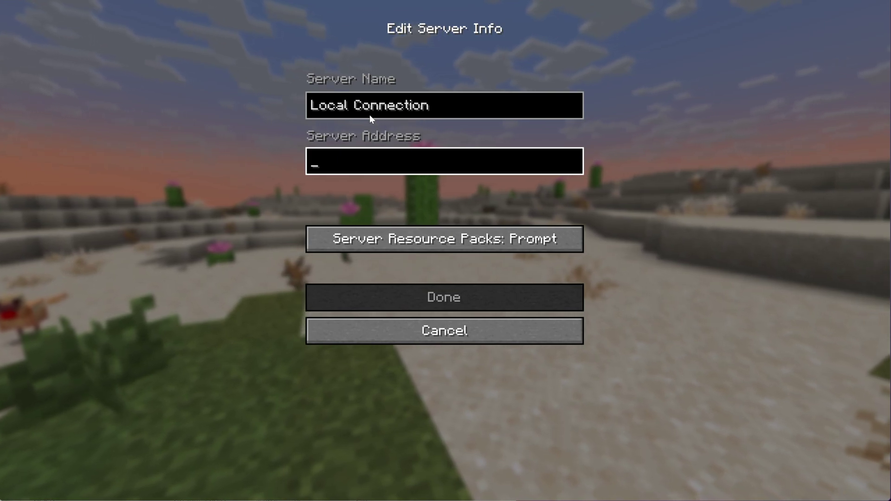
text(locla)
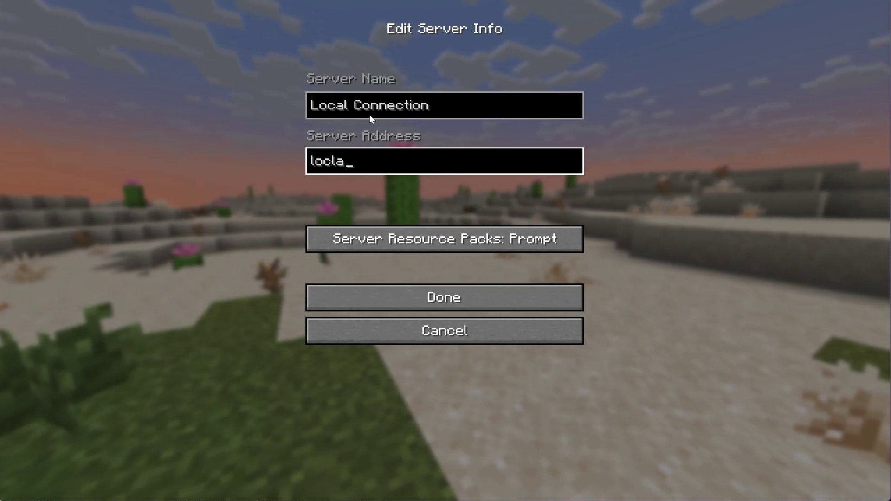
key(BackSpace)
key(BackSpace)
text(alhost)
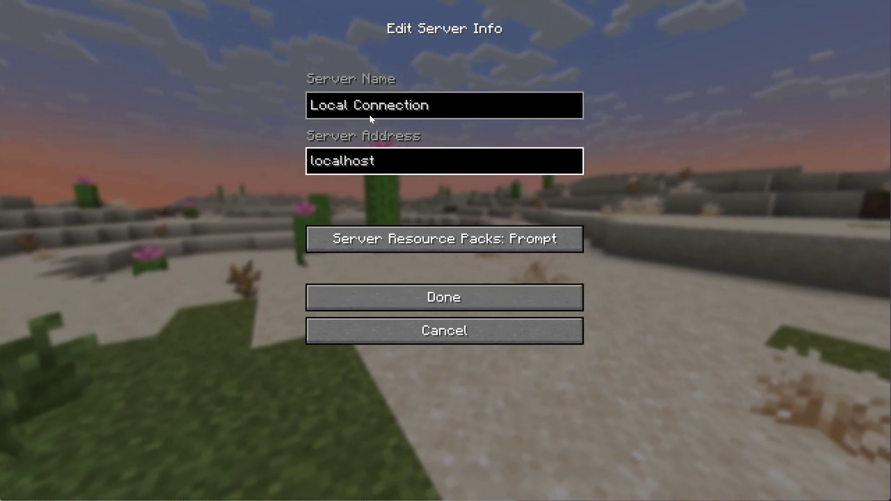
click(422, 292)
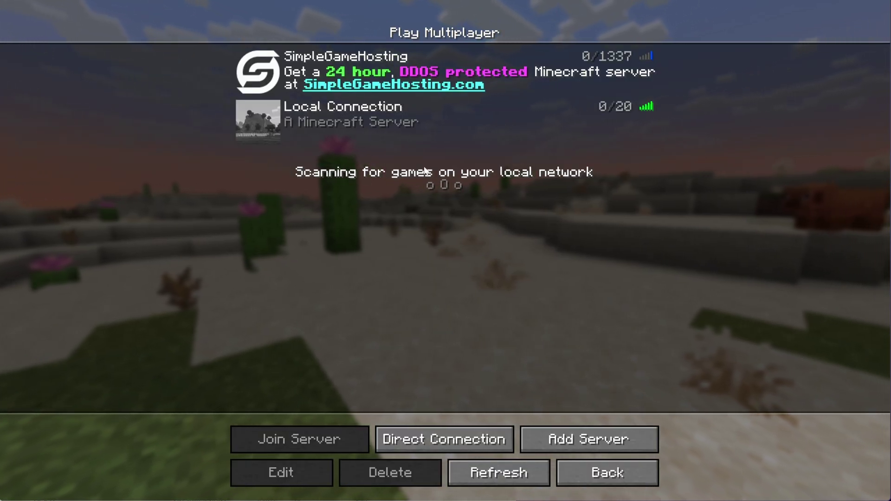
Step: Join the Local Connection server and walk through the birch trees toward the sea
double_click(394, 135)
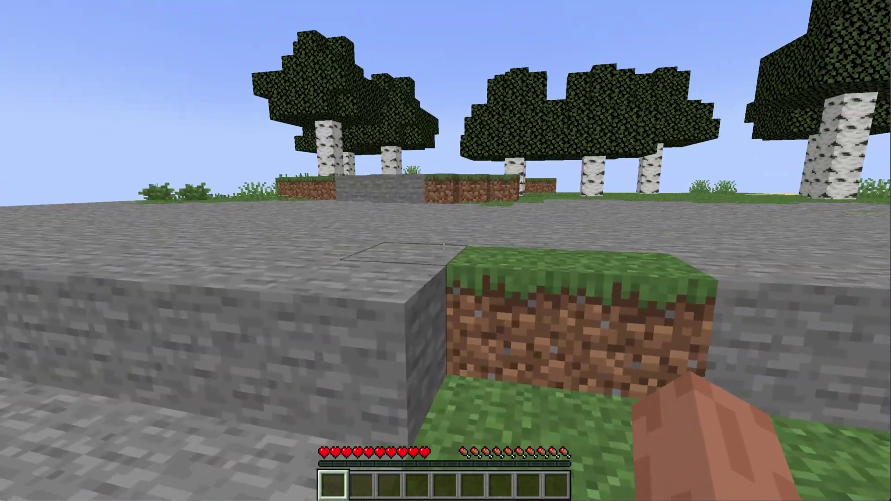
key(w)
key(w)
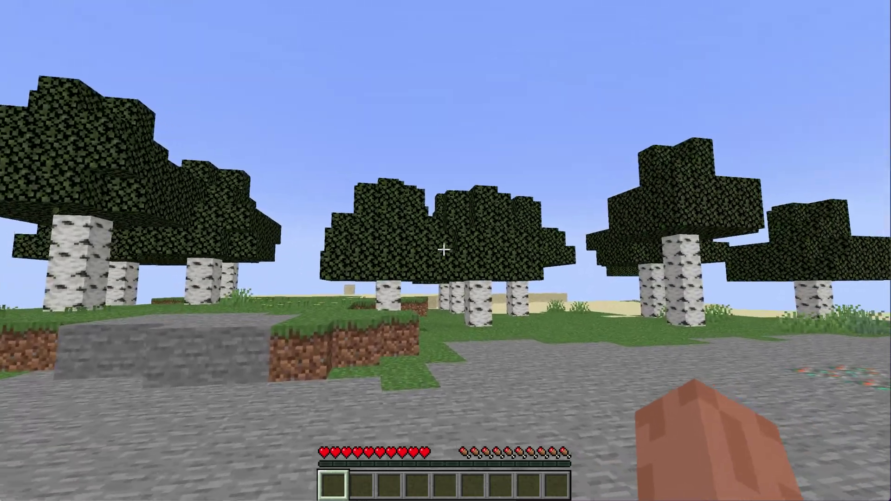
key(w)
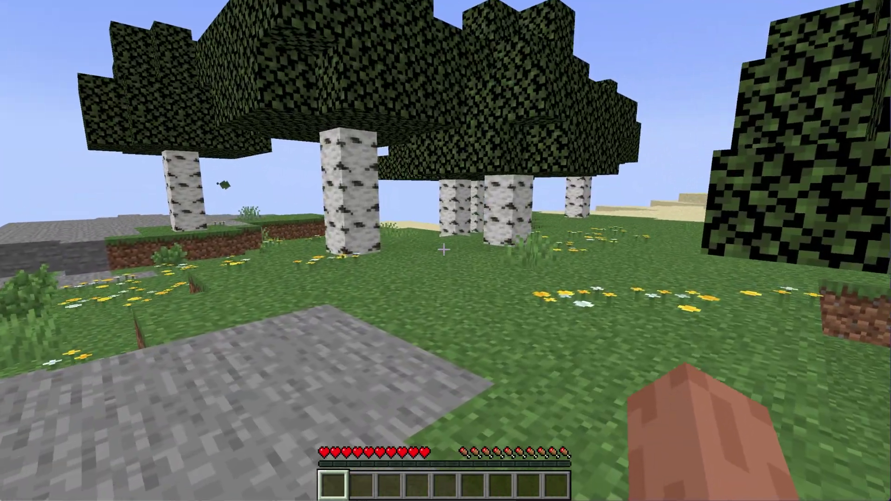
key(w)
key(w)
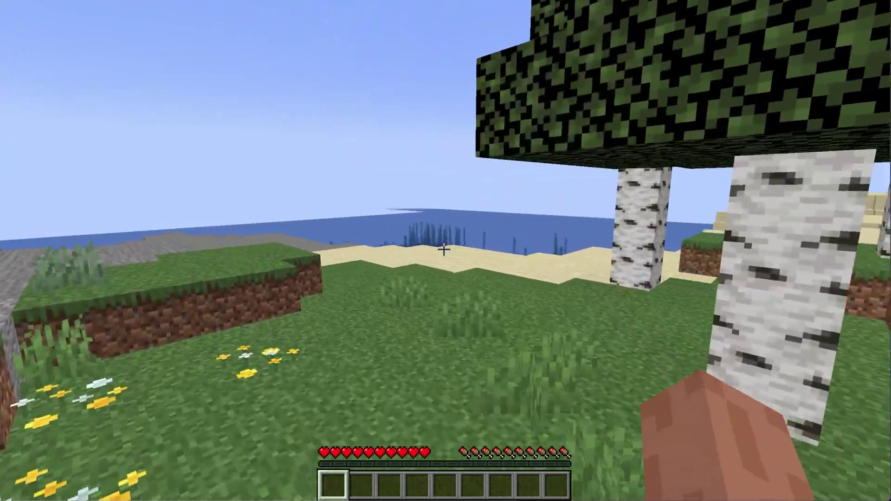
key(w)
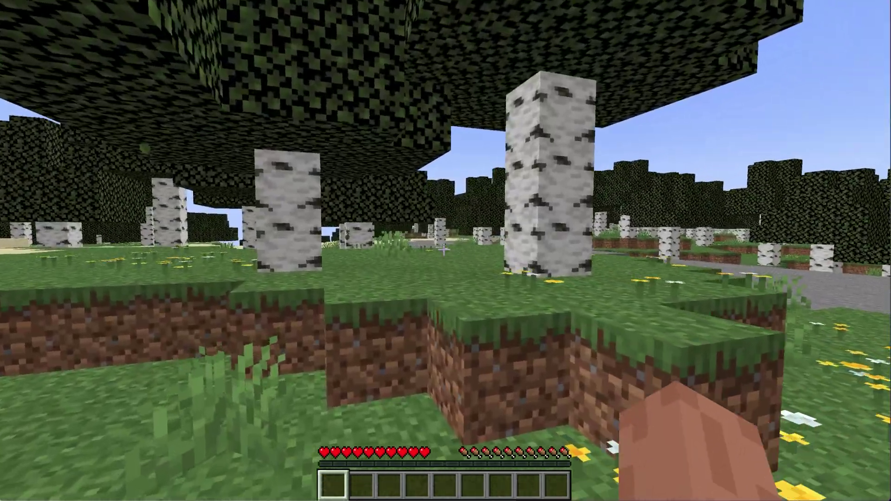
key(w)
key(w)
key(w)
key(w)
key(w)
Step: Disconnect from the server and quit Minecraft to the desktop
key(Escape)
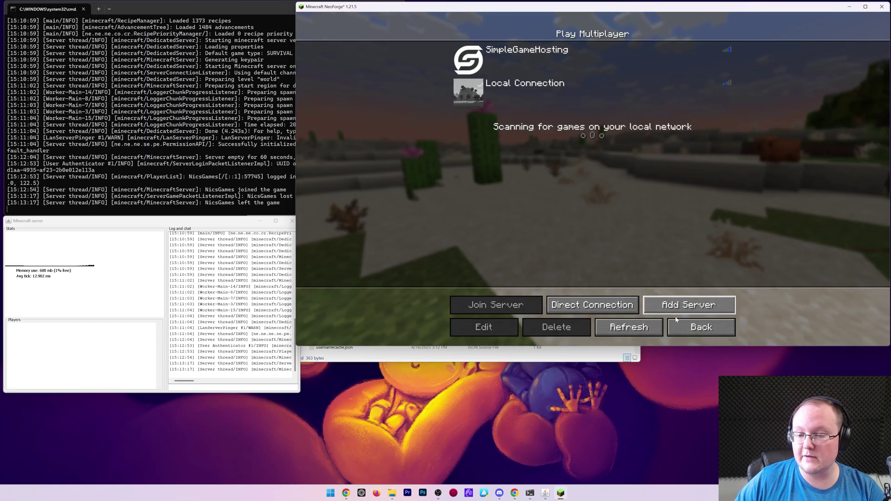
click(675, 320)
click(640, 235)
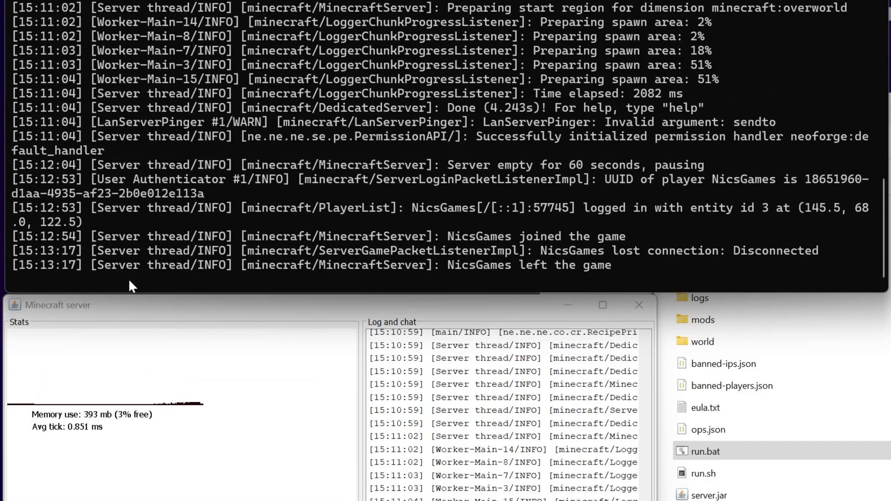
Step: Stop the NeoForge server with the 'stop' command and close its console
text(stop)
key(Return)
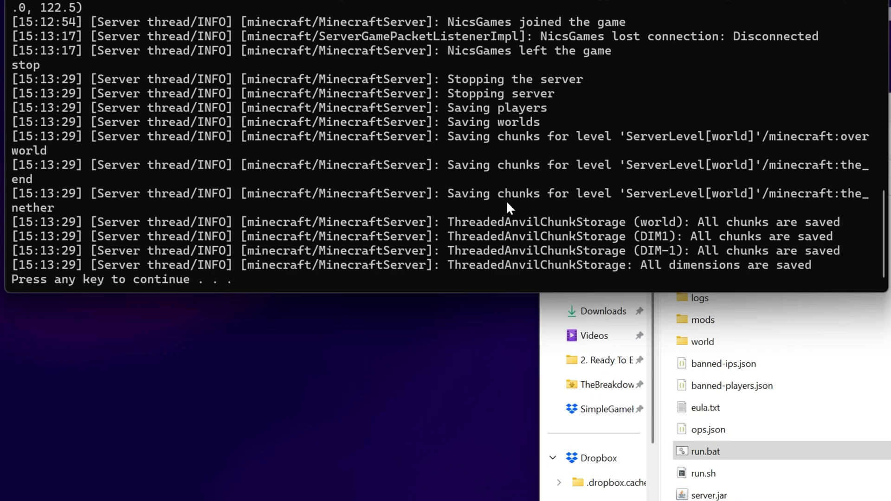
key(Return)
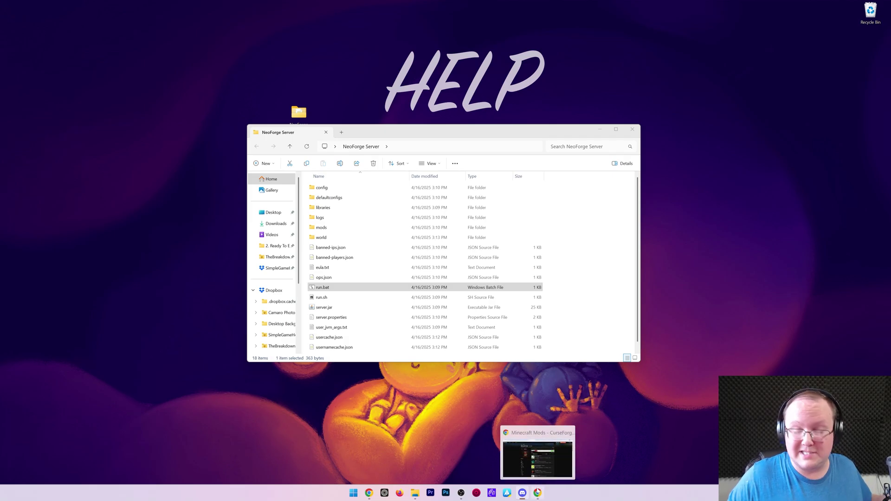
Step: Filter the CurseForge mod list to NeoForge mods for game version 1.21.5
click(534, 489)
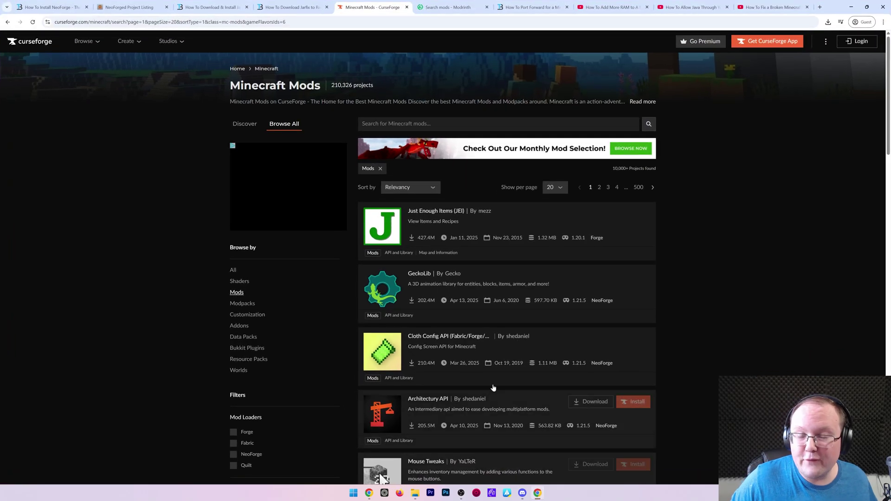
click(431, 8)
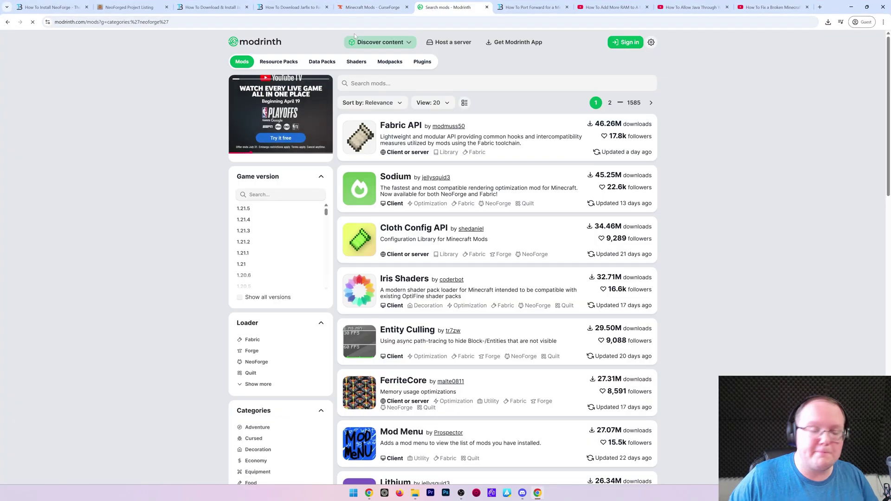
click(371, 8)
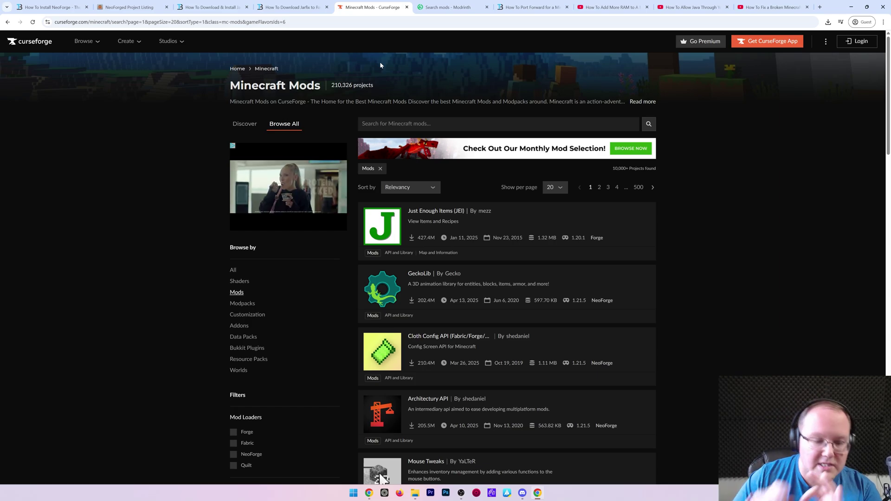
scroll(398, 185, down, 3)
click(249, 316)
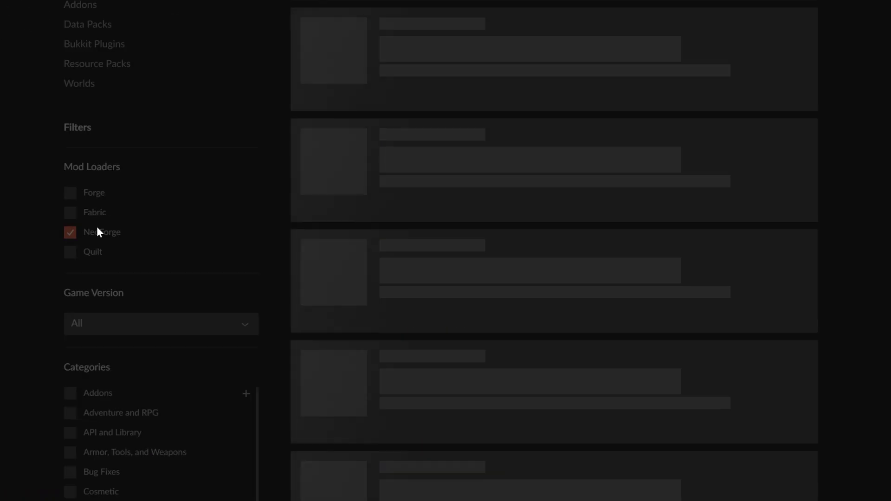
click(128, 334)
click(126, 341)
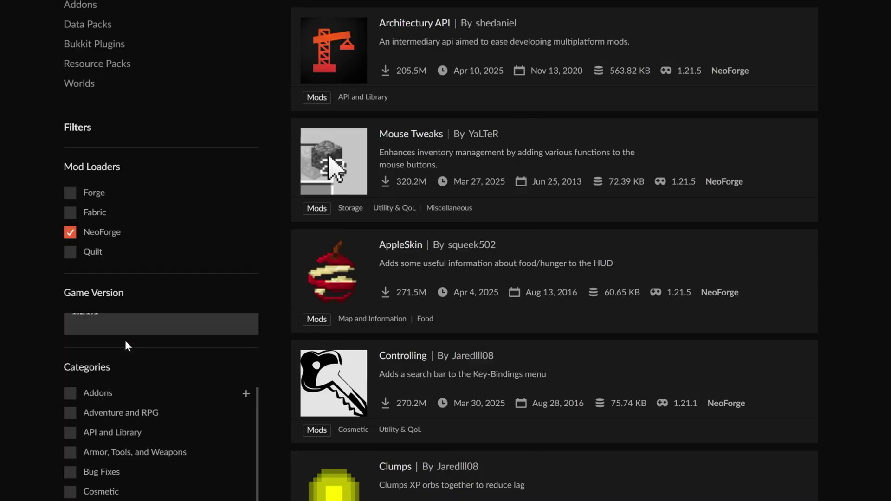
scroll(435, 185, down, 13)
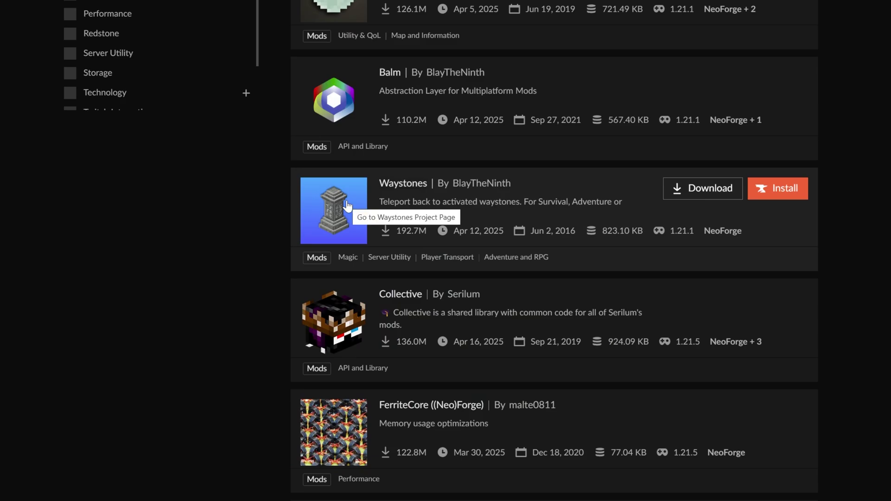
Step: Show the Waystones files filtered to 1.21.5 and NeoForge
click(348, 204)
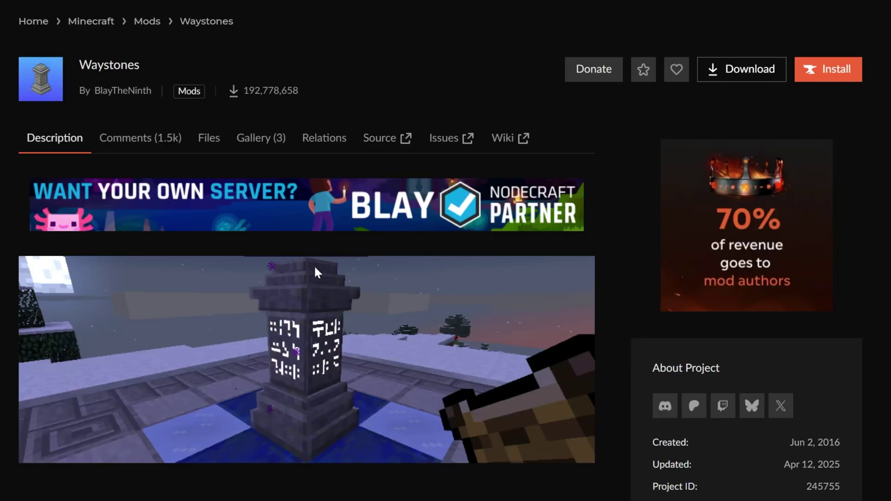
click(200, 141)
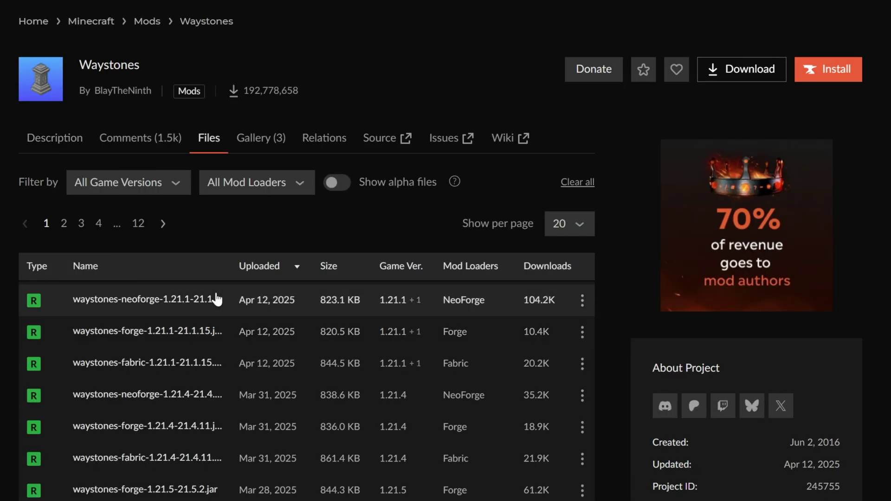
click(155, 185)
click(118, 231)
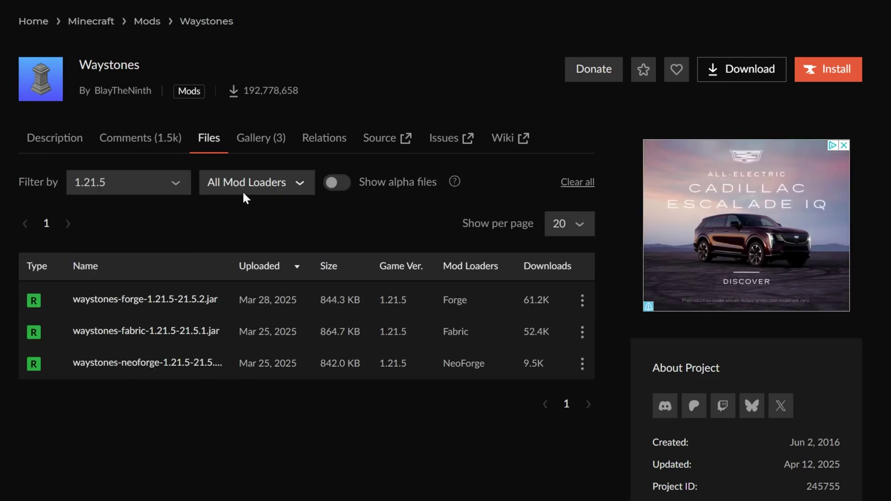
click(243, 193)
click(243, 246)
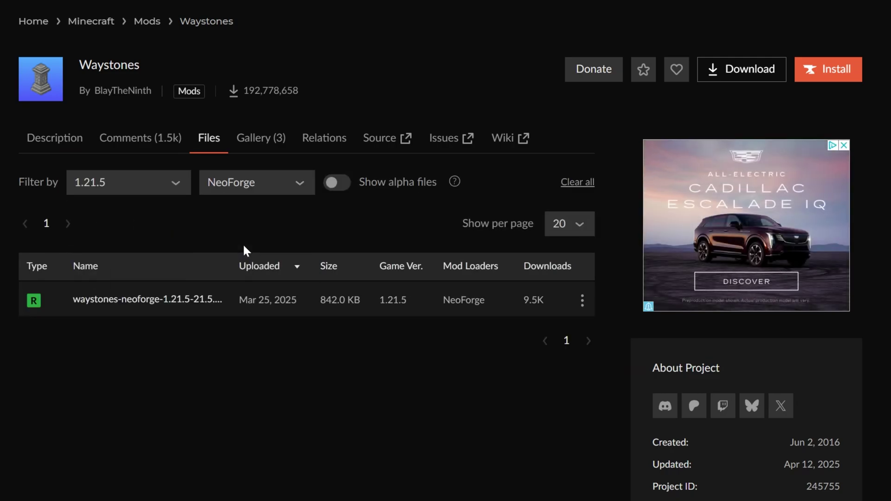
Step: Download waystones-neoforge-1.21.5-21.5.1.jar from its file page
click(79, 300)
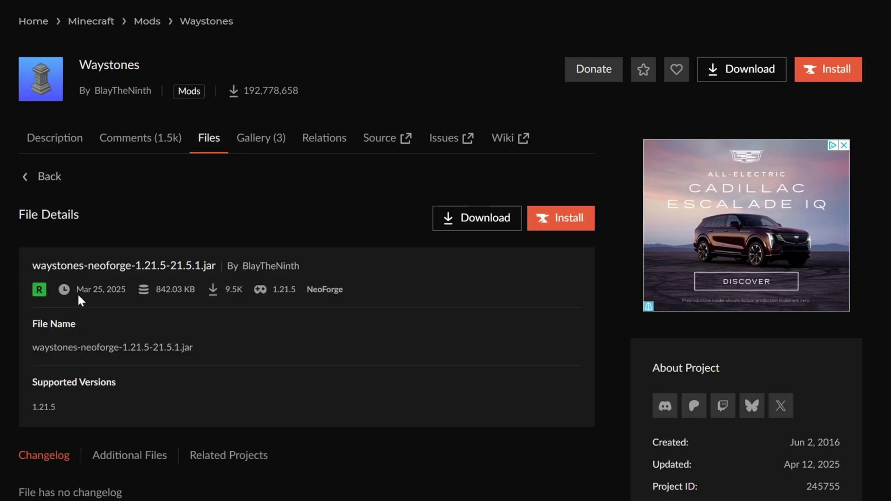
scroll(186, 297, down, 4)
scroll(353, 232, up, 4)
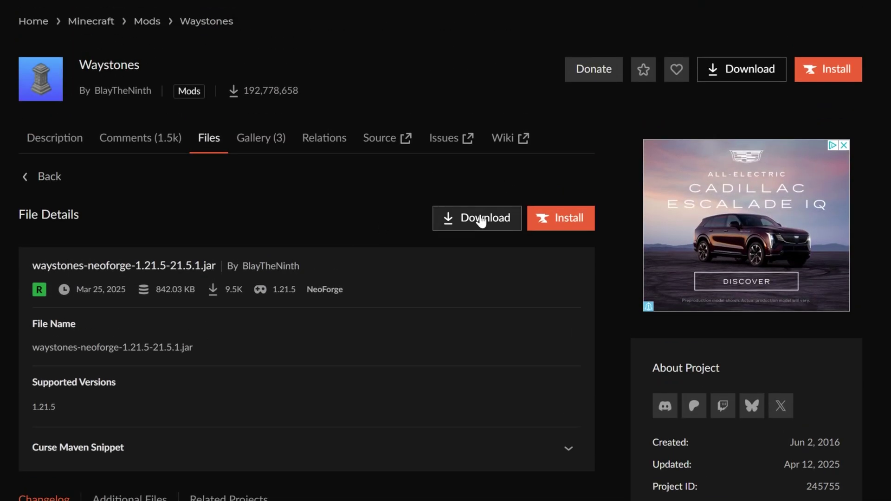
click(477, 219)
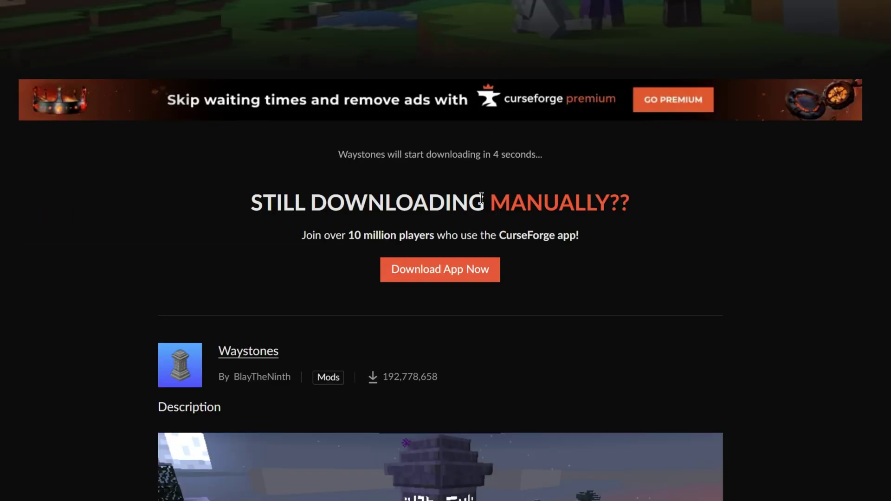
Step: Go to the Balm project page from Waystones' related projects
key(alt+Left)
scroll(222, 376, down, 3)
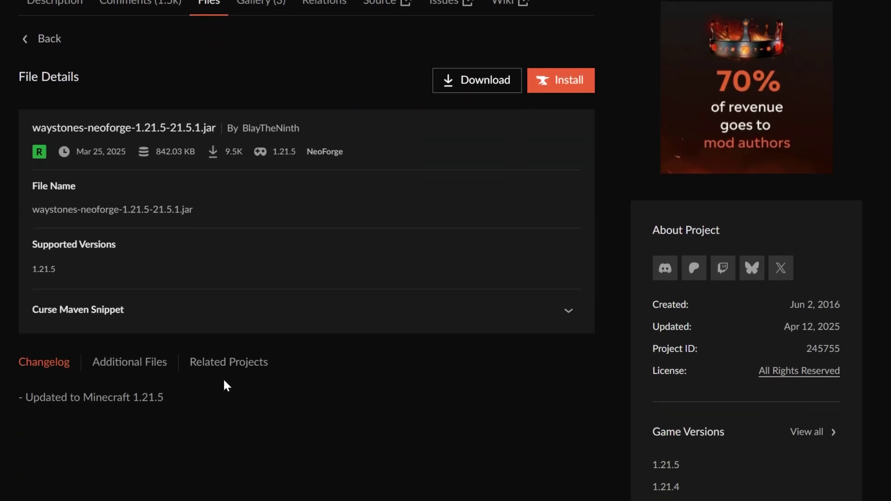
click(220, 366)
scroll(324, 358, down, 3)
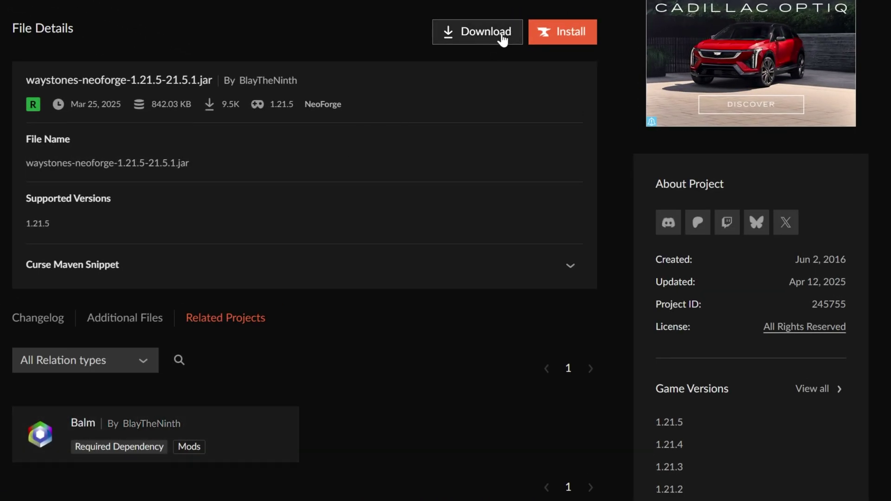
click(502, 36)
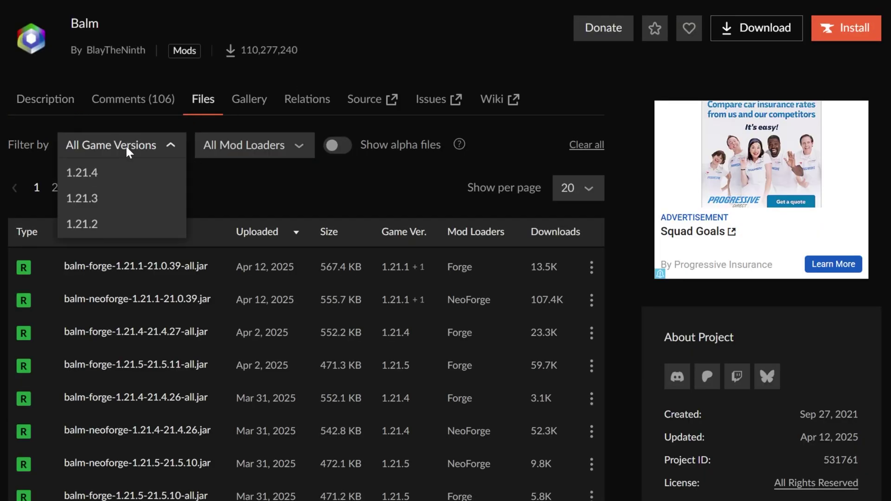
Step: Filter Balm files to 1.21.5 and NeoForge and download balm-neoforge-1.21.5-21.5.10.jar
click(119, 205)
click(222, 147)
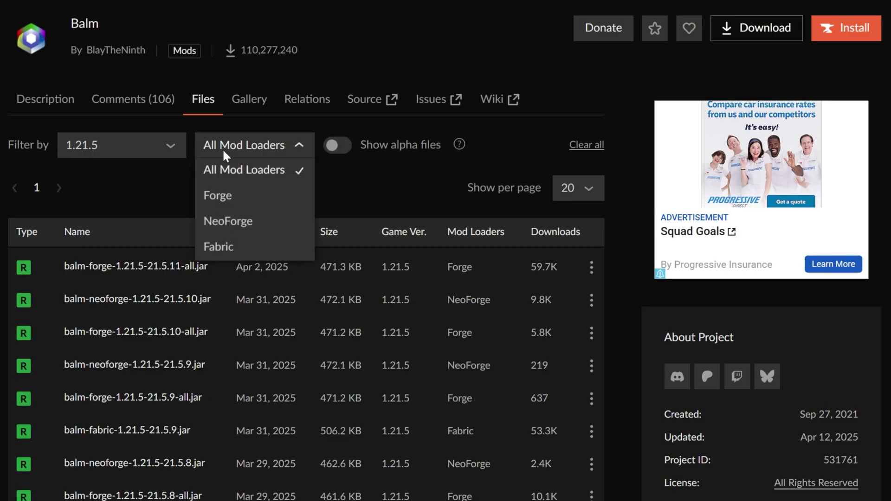
click(221, 218)
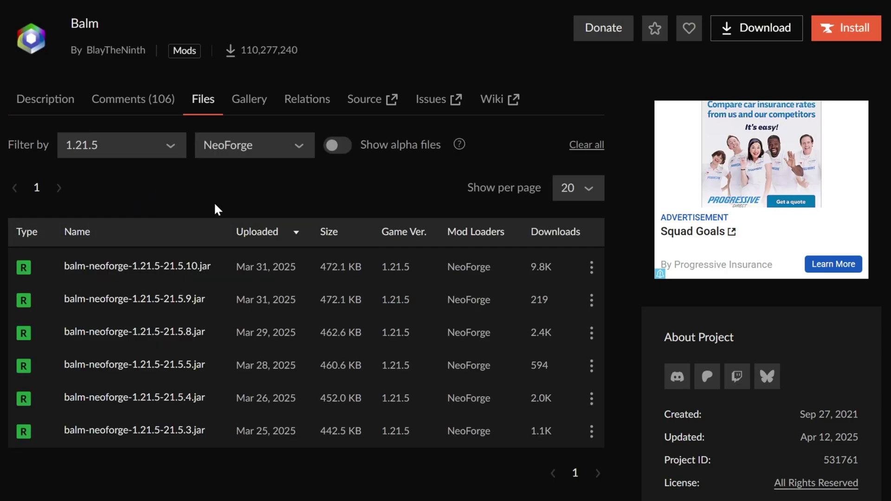
click(180, 266)
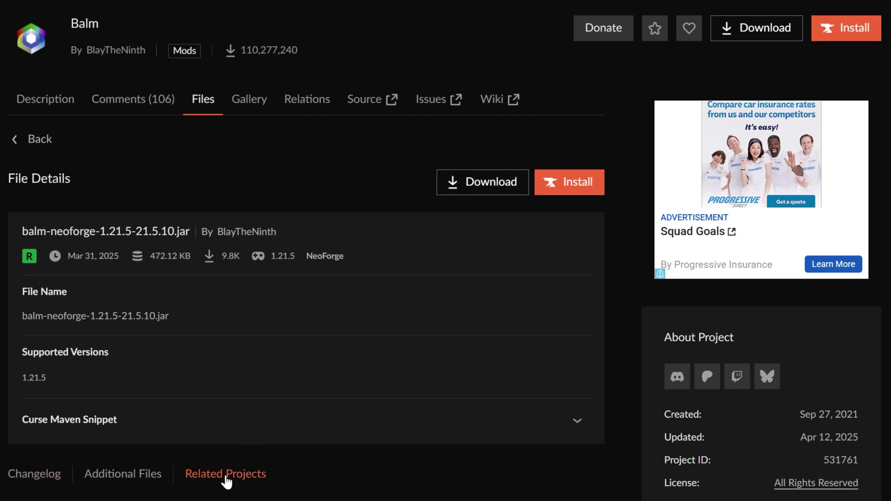
click(477, 192)
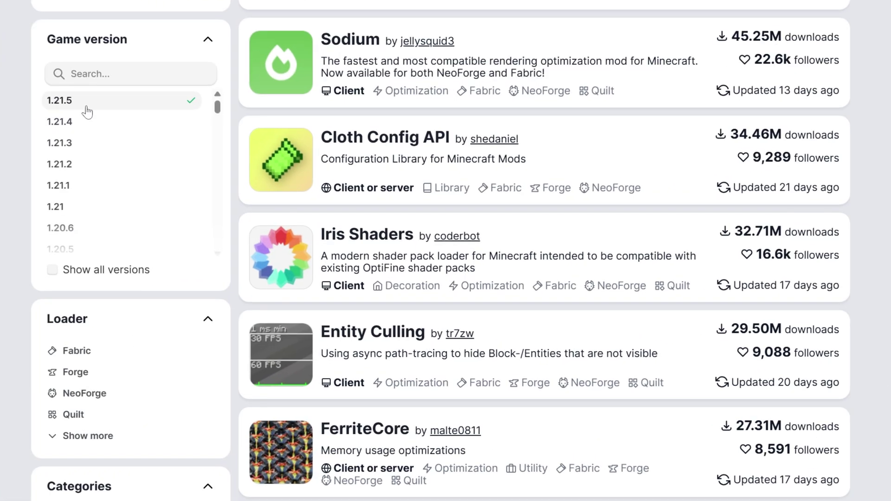
Step: Filter Modrinth mods to 1.21.5 and NeoForge, search 'way', and open Waystones
click(191, 177)
click(201, 370)
scroll(441, 338, down, 10)
scroll(406, 215, up, 15)
click(384, 88)
text(way)
click(365, 312)
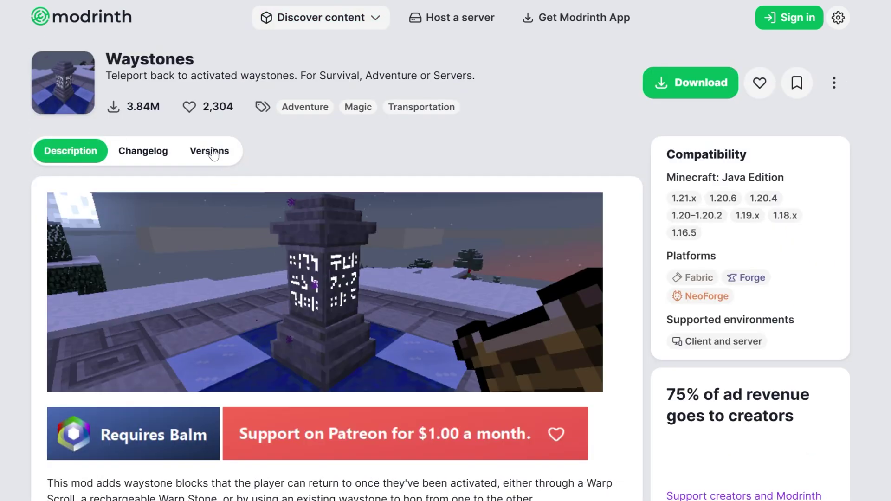
Step: Filter Waystones versions to 1.21.5 and NeoForge and open 21.5.1+neoforge-1.21.5
click(211, 152)
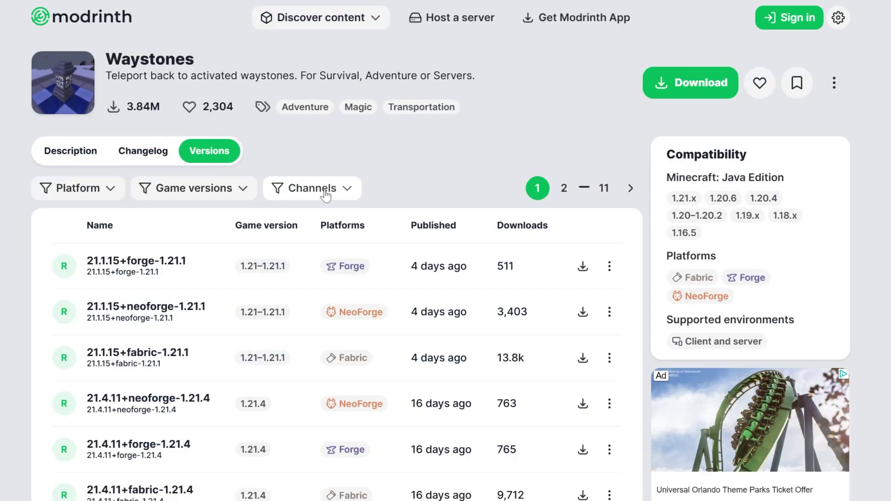
click(345, 188)
click(232, 189)
click(183, 265)
click(279, 193)
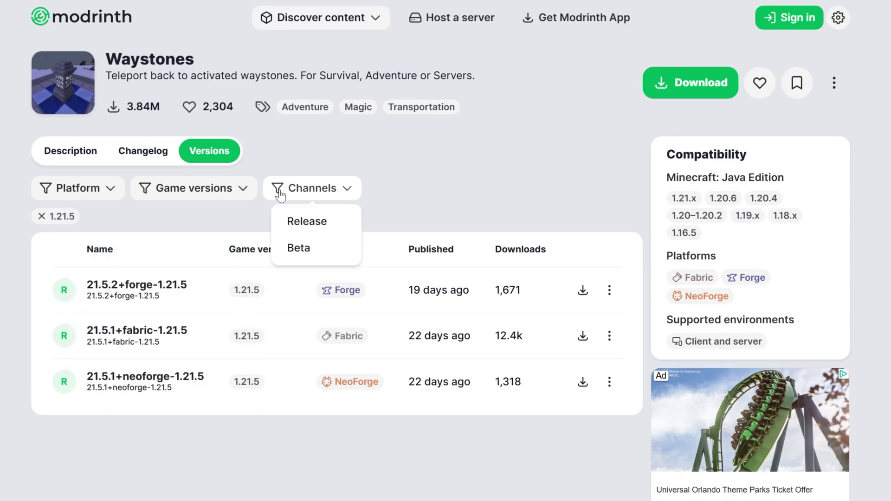
click(88, 190)
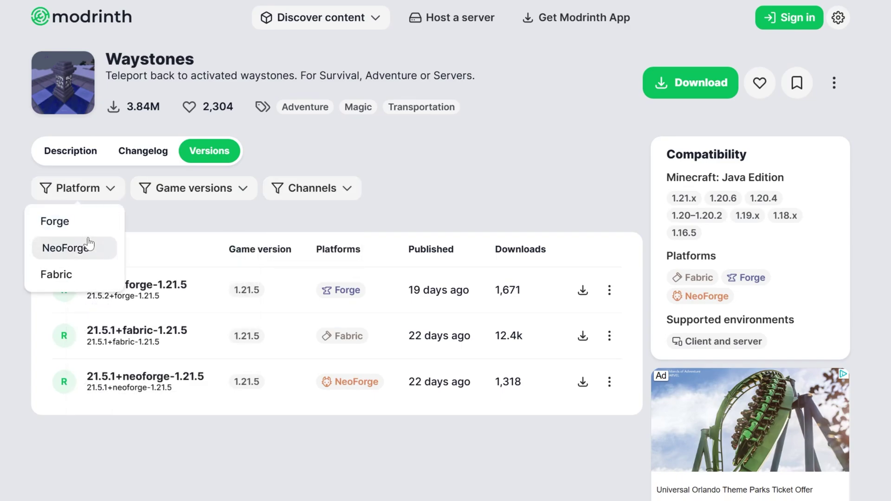
click(108, 249)
click(167, 299)
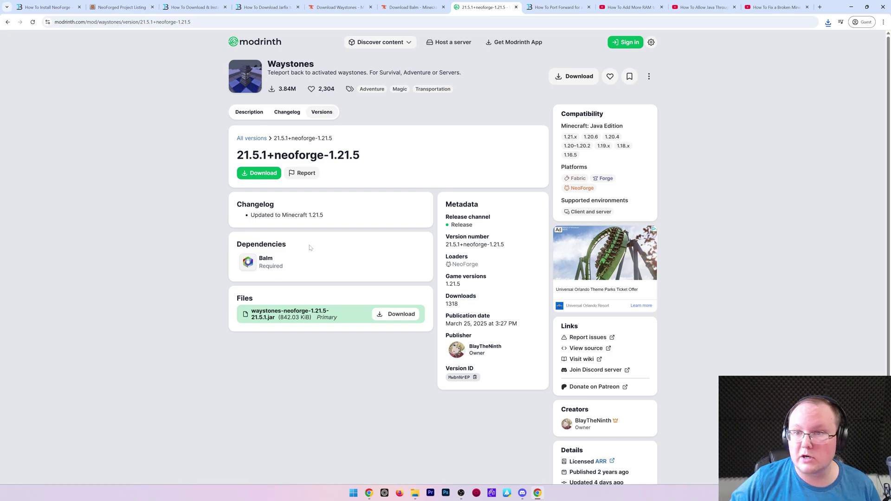
Step: Move the two downloaded mod jars to the desktop and delete the NeoForge installer jar
click(556, 7)
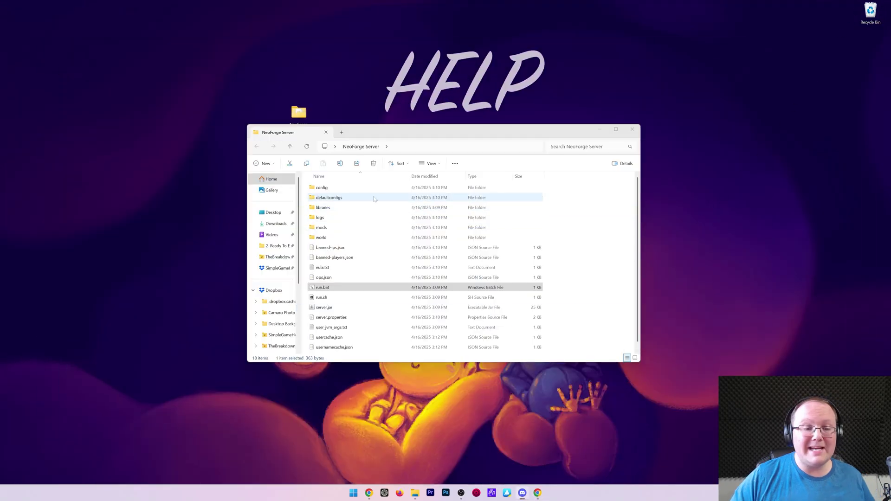
click(276, 223)
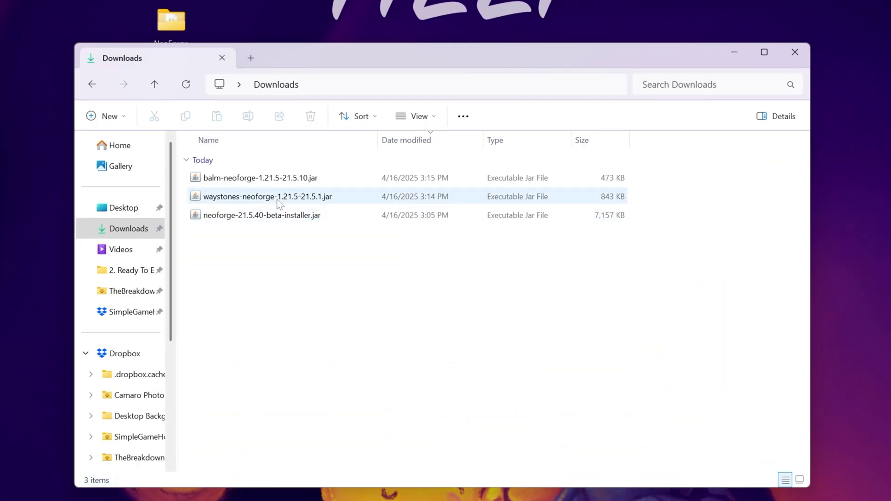
drag(651, 177, 511, 202)
drag(534, 197, 27, 0)
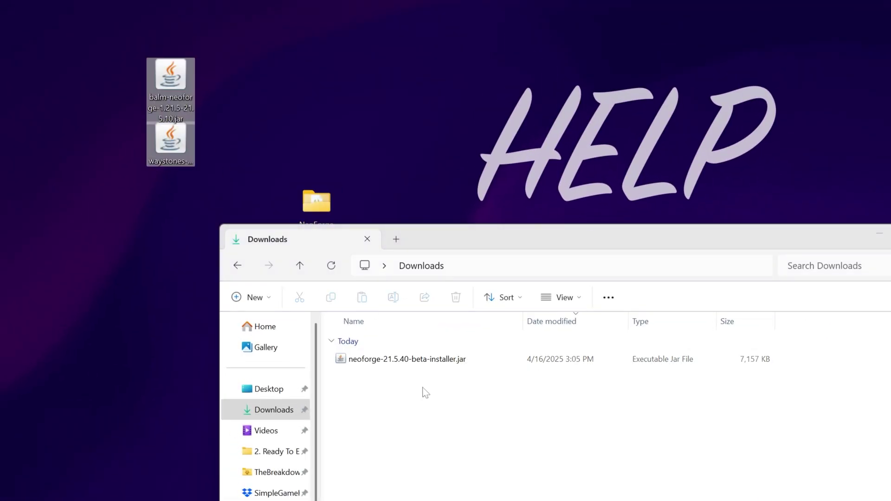
click(380, 360)
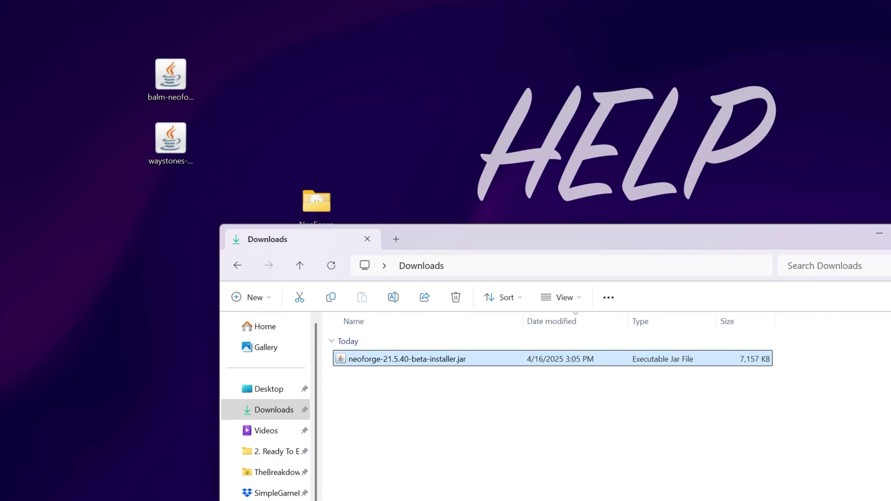
key(Delete)
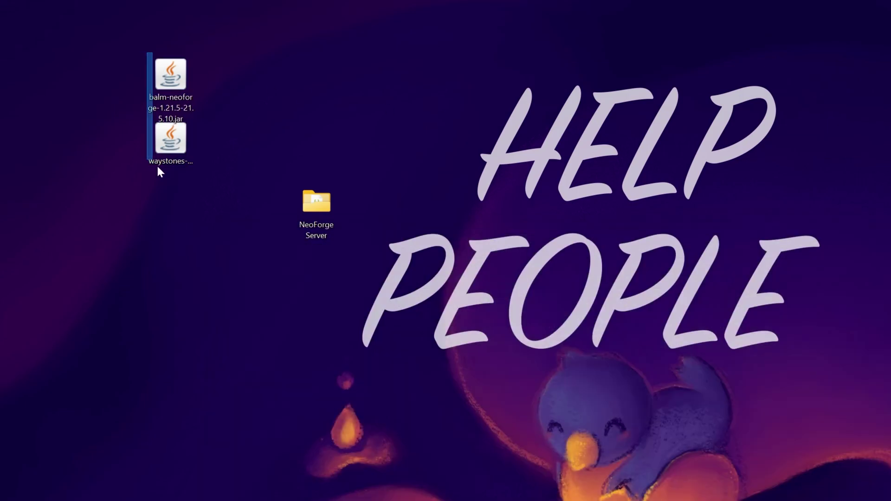
drag(194, 221, 230, 251)
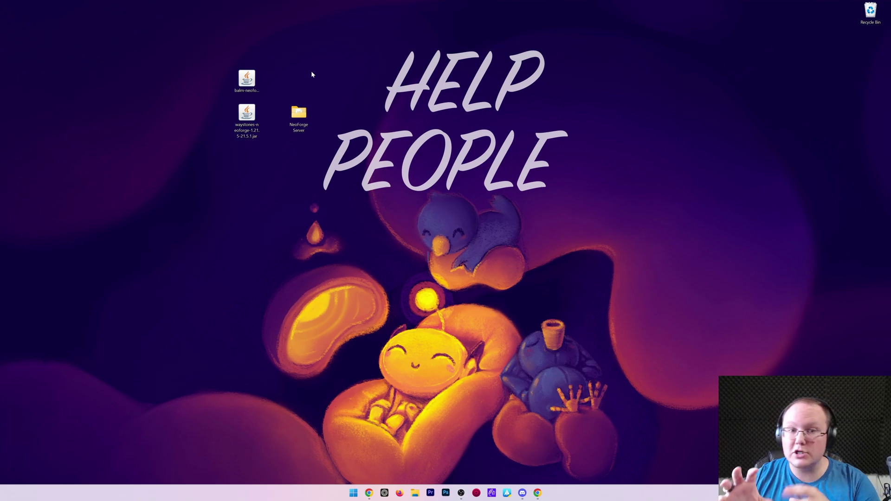
Step: Copy the Balm and Waystones jars into NeoForge Server's mods folder, then start Minecraft Launcher
double_click(298, 112)
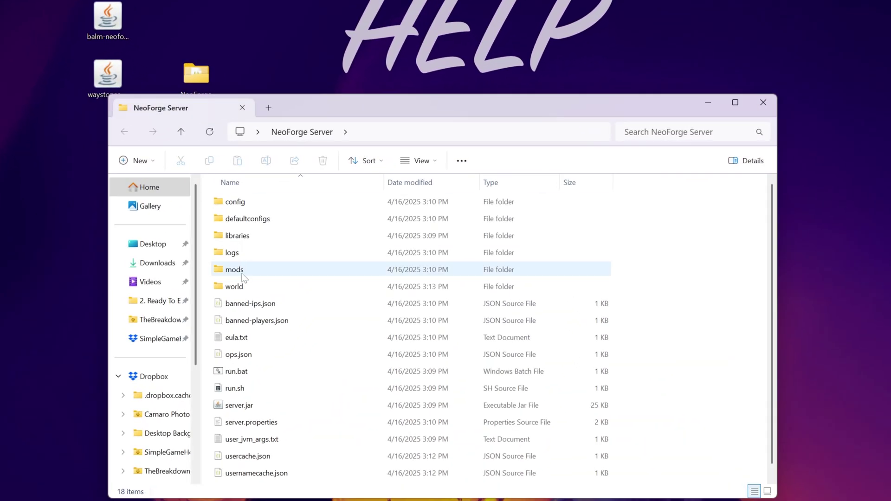
double_click(274, 253)
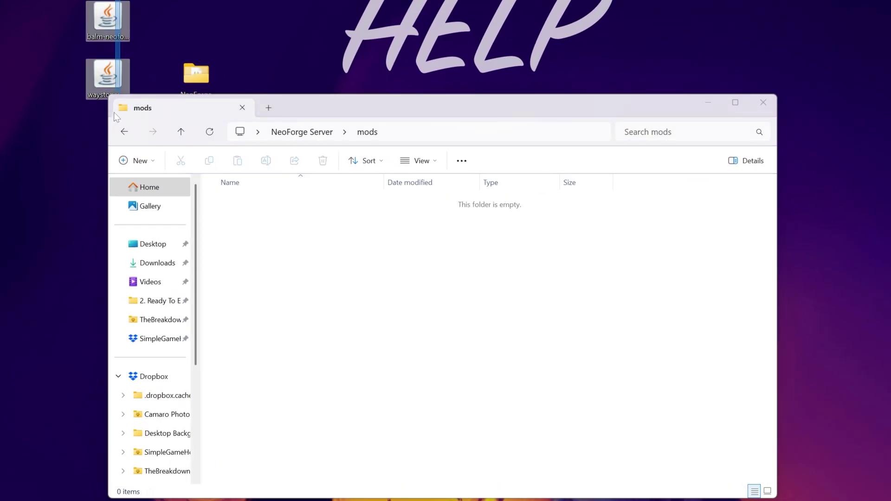
drag(101, 20, 337, 240)
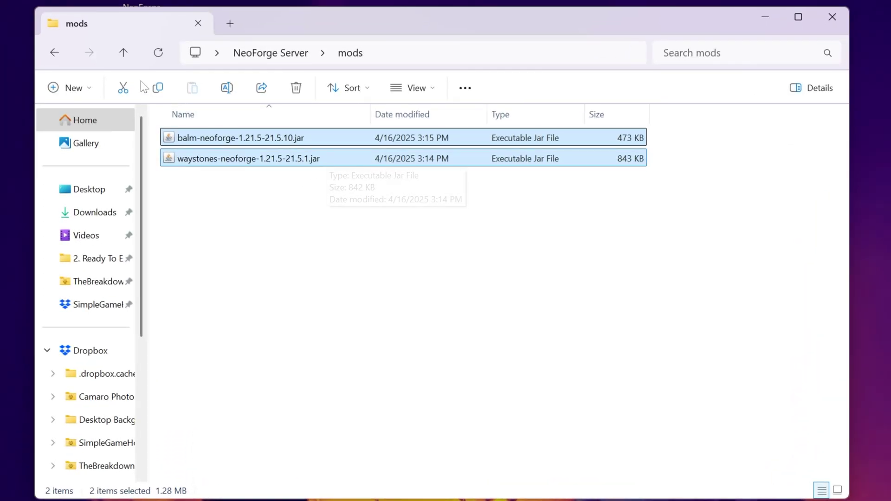
click(158, 89)
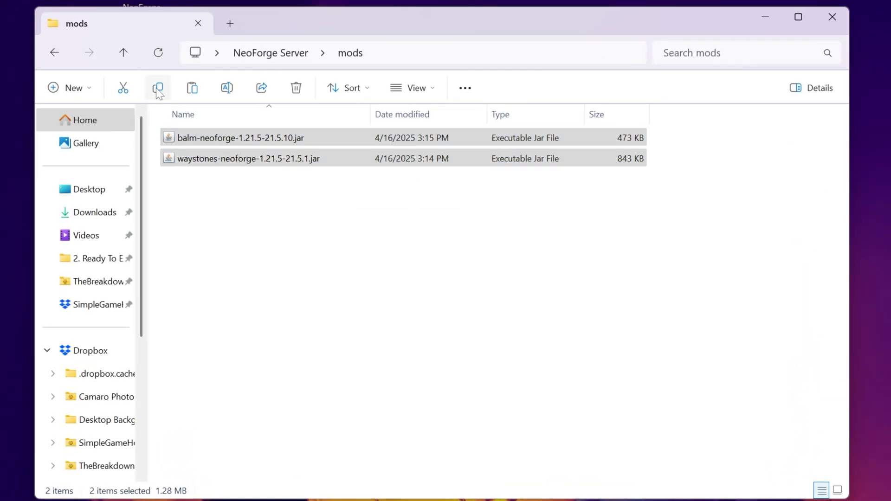
click(831, 17)
key(super)
click(462, 319)
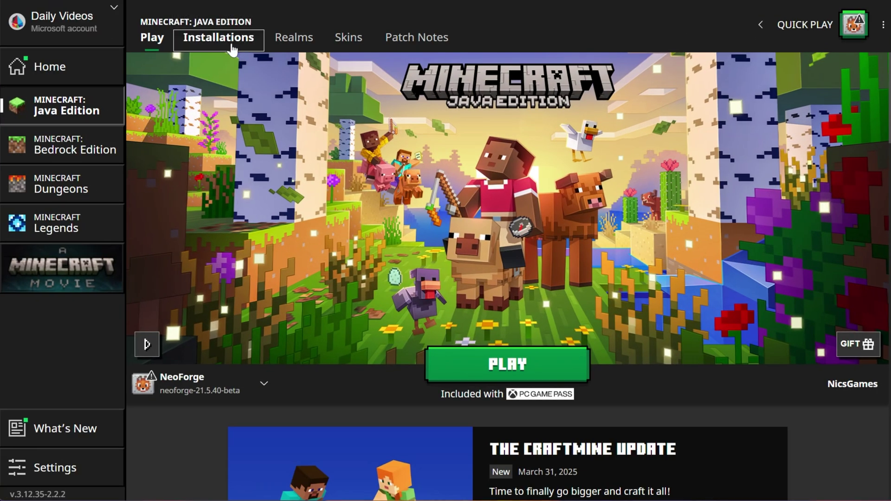
Step: List installations and toggle the Modded filter off and on so neoforge-21.5.40-beta appears
click(232, 50)
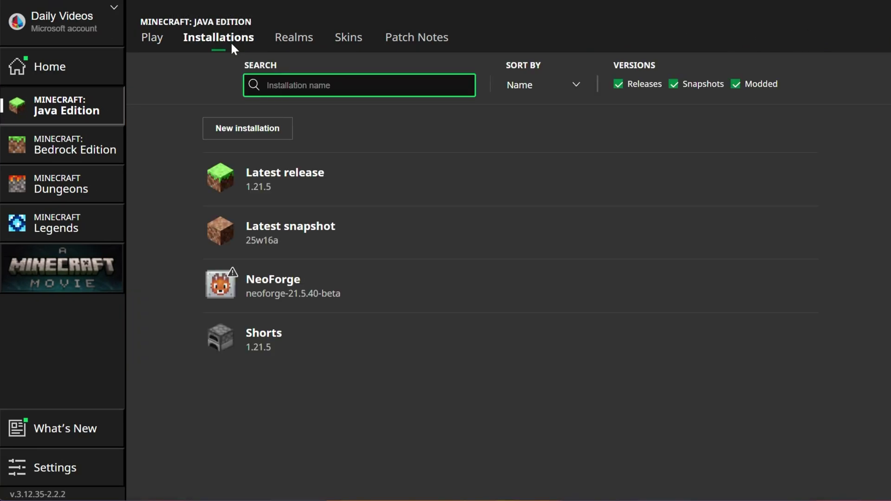
click(736, 84)
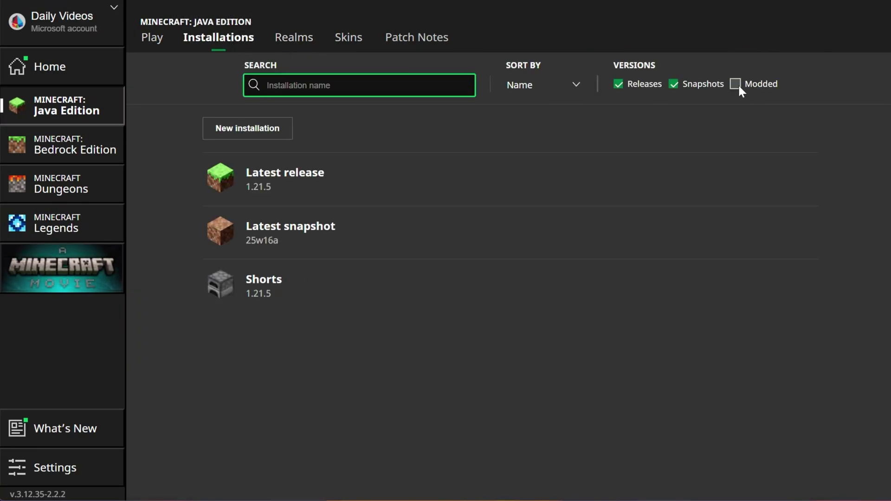
click(736, 85)
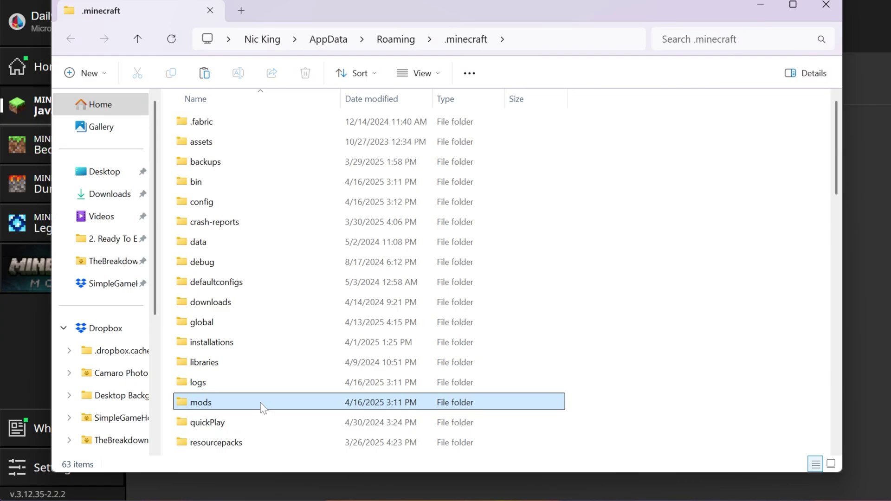
Step: Paste the Balm and Waystones jars into the client's .minecraft mods folder
double_click(260, 407)
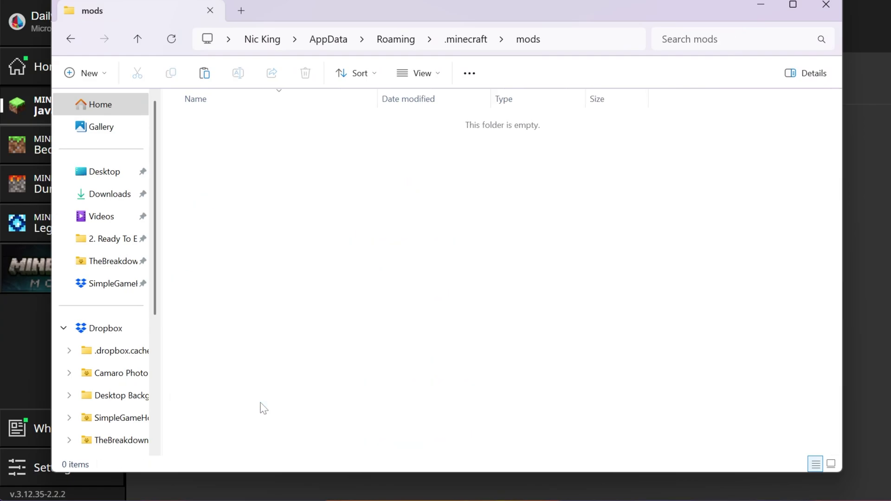
right_click(315, 175)
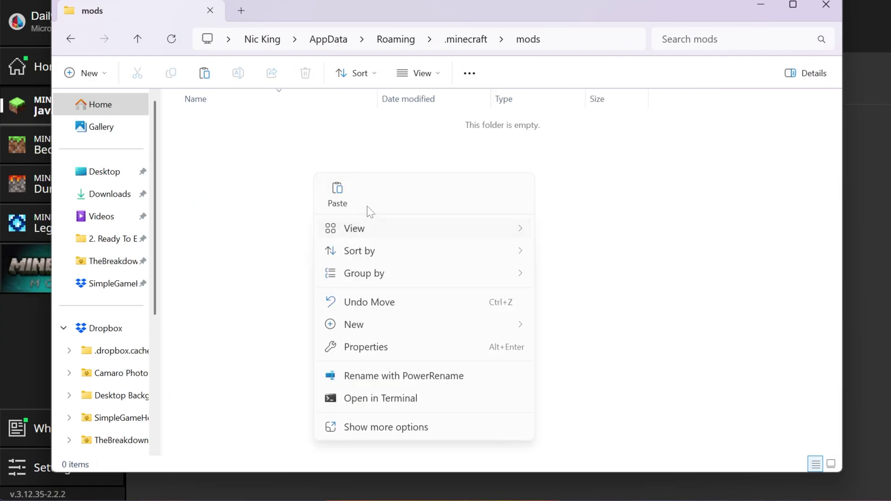
click(340, 196)
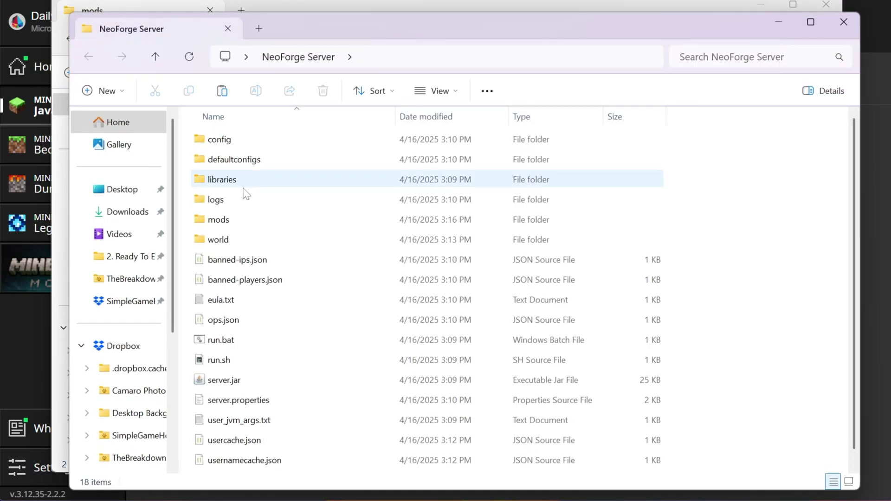
Step: Check that the NeoForge Server mods folder matches, close Explorer, and launch the NeoForge installation
click(241, 219)
double_click(241, 219)
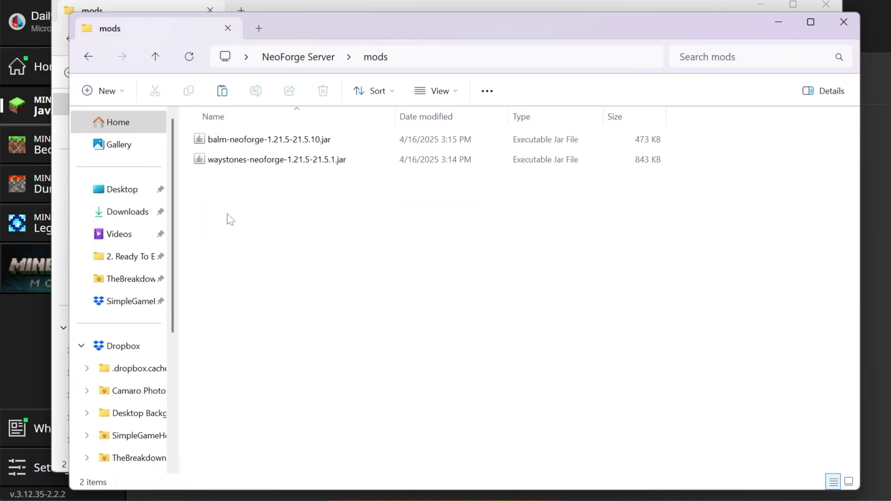
click(844, 22)
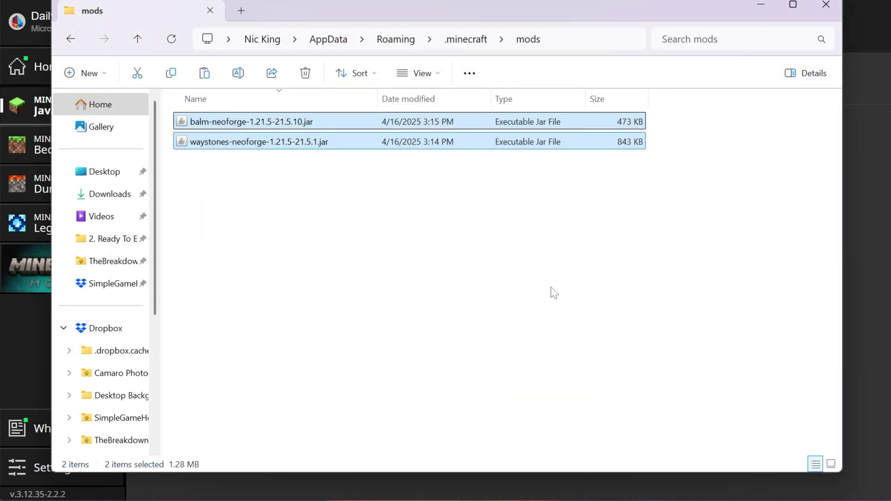
click(825, 5)
click(720, 287)
click(617, 323)
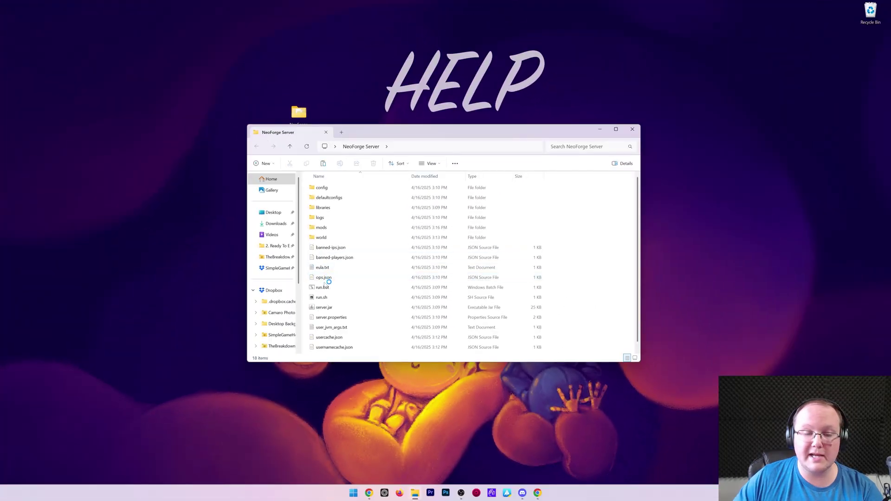
Step: Start the server with run.bat and confirm Balm and Waystones appear in the Mods list
double_click(326, 287)
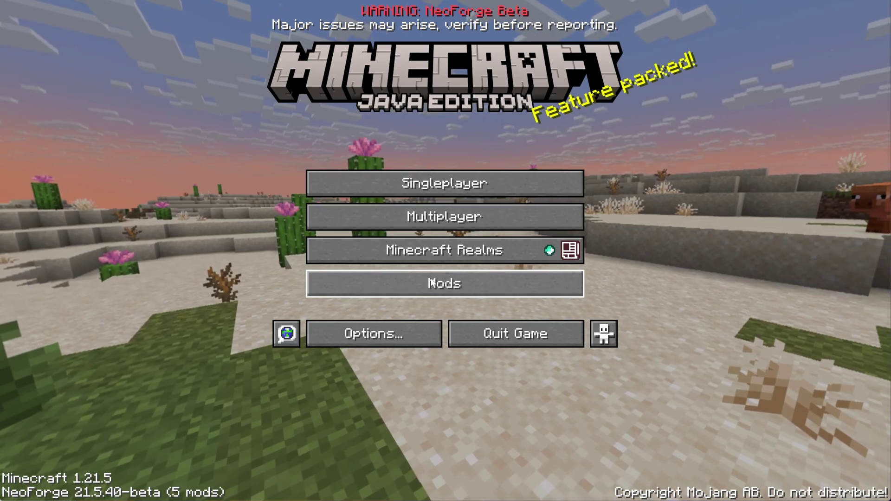
click(423, 285)
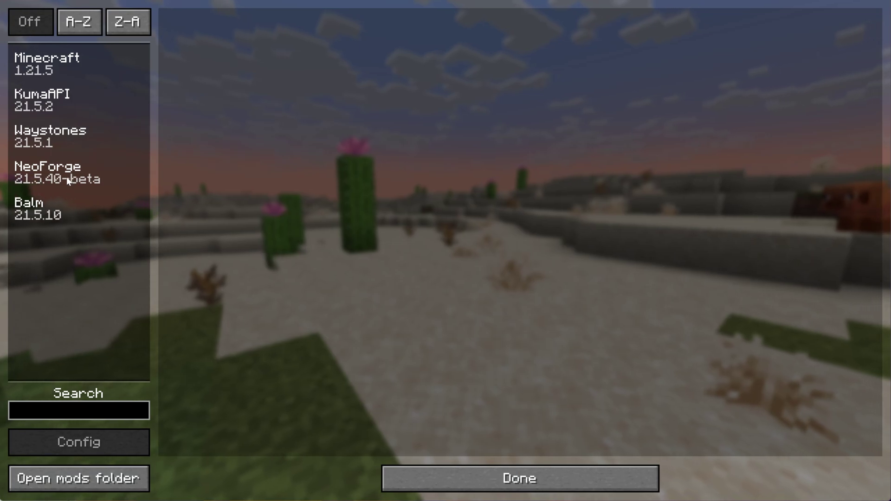
click(64, 208)
click(64, 137)
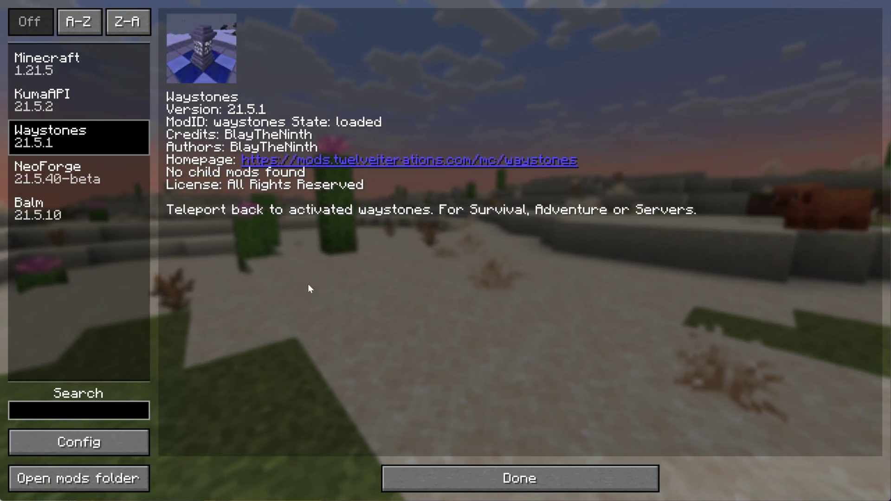
Step: Join the local NeoForge server from Multiplayer, accepting the third-party server warning
key(Escape)
click(456, 226)
click(395, 319)
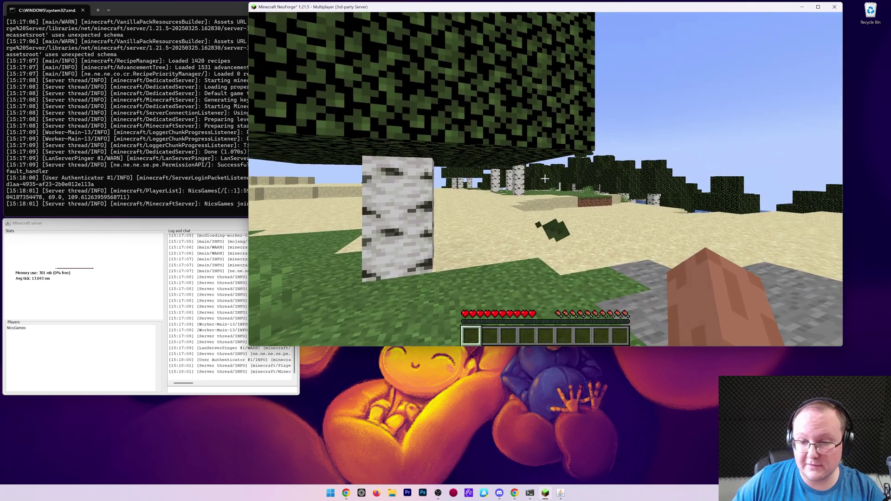
Step: Run 'op' with the player's username in the server console, then resume the game
key(Escape)
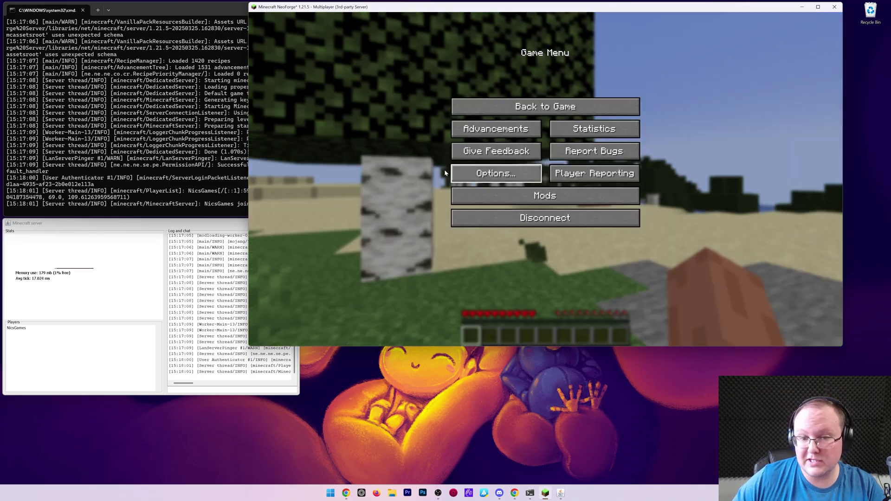
click(96, 213)
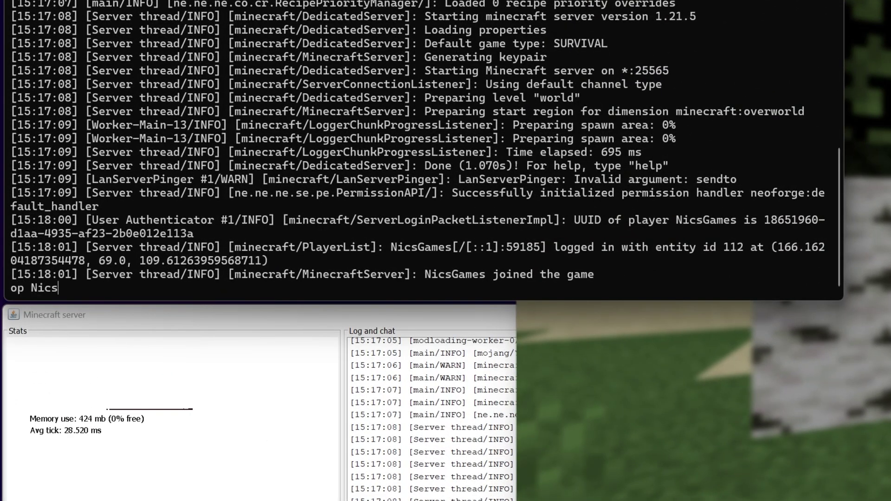
text(op NicsGames)
key(Return)
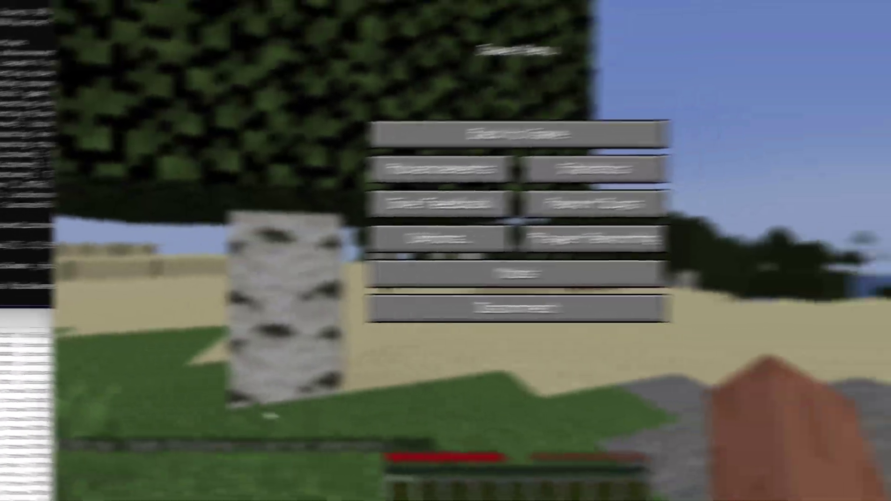
key(Escape)
Step: Switch to Creative with /gamemode creative and place a stone Waystone from the Waystones tab
text(/gamemode creative)
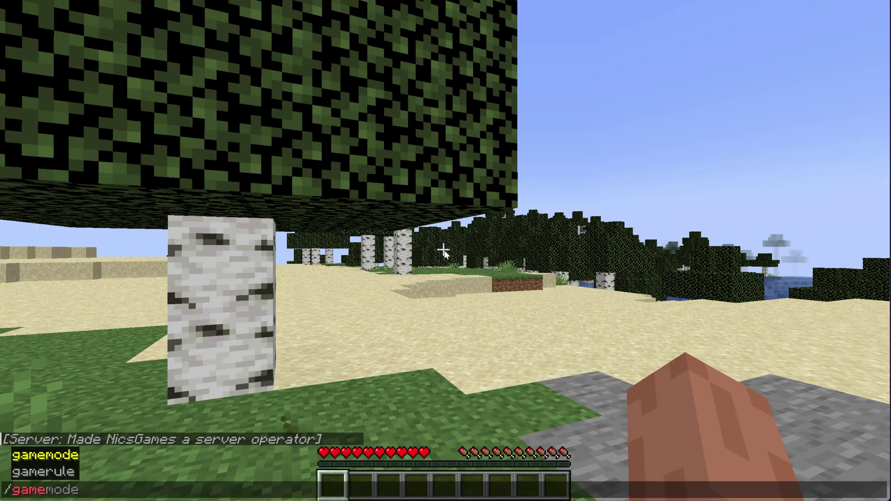
key(Return)
key(e)
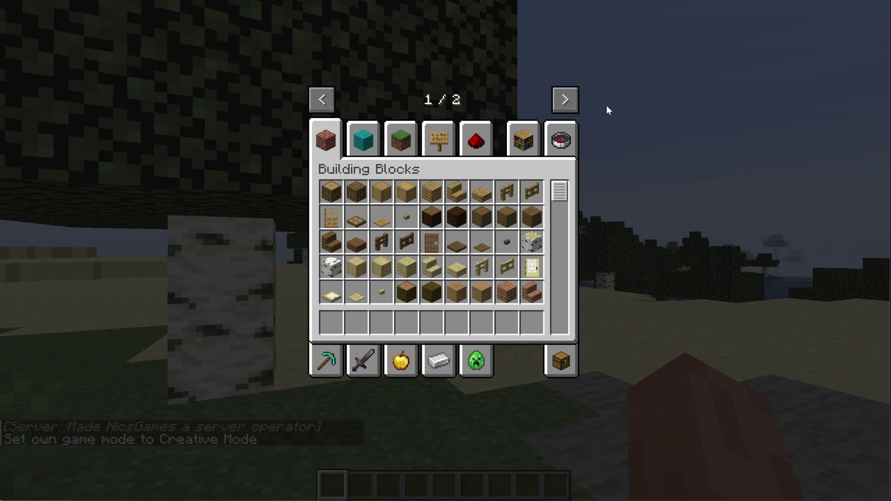
click(565, 100)
click(326, 139)
click(331, 191)
click(330, 322)
key(e)
right_click(446, 251)
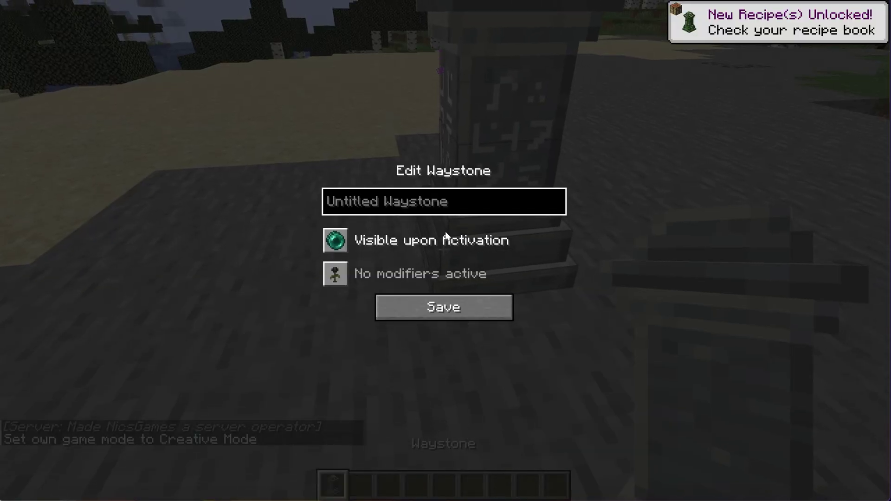
key(Escape)
Step: Place an Ender Waystone on the sand and name it '2'
key(e)
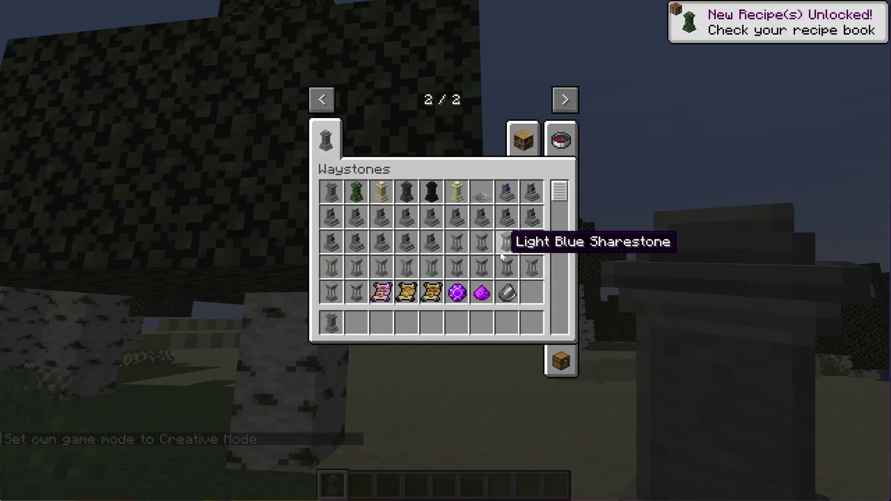
click(455, 200)
click(456, 325)
key(e)
key(4)
key(6)
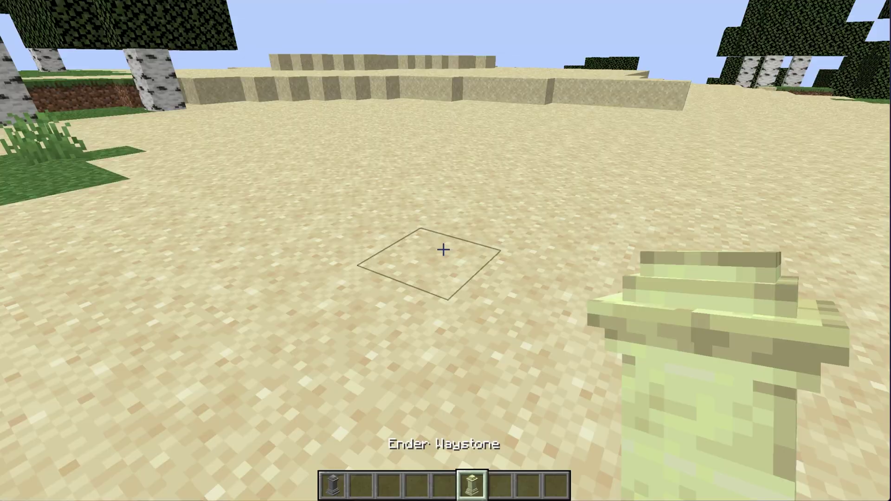
right_click(443, 250)
text(2)
click(471, 306)
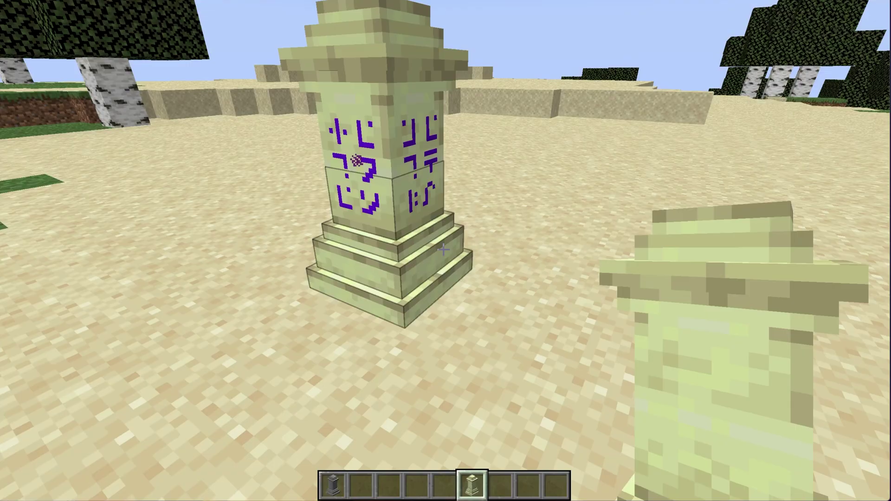
Step: Teleport from waystone 2 to waystone 1 and back again
key(5)
right_click(444, 250)
click(444, 220)
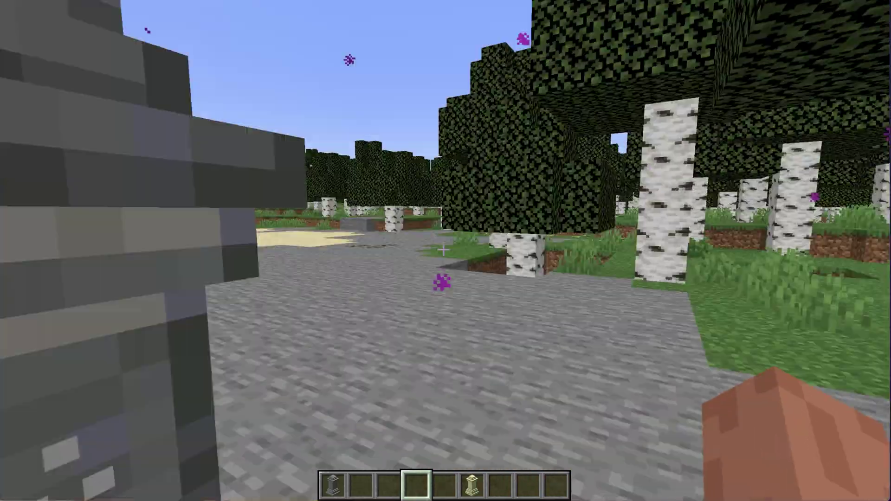
right_click(443, 250)
click(433, 251)
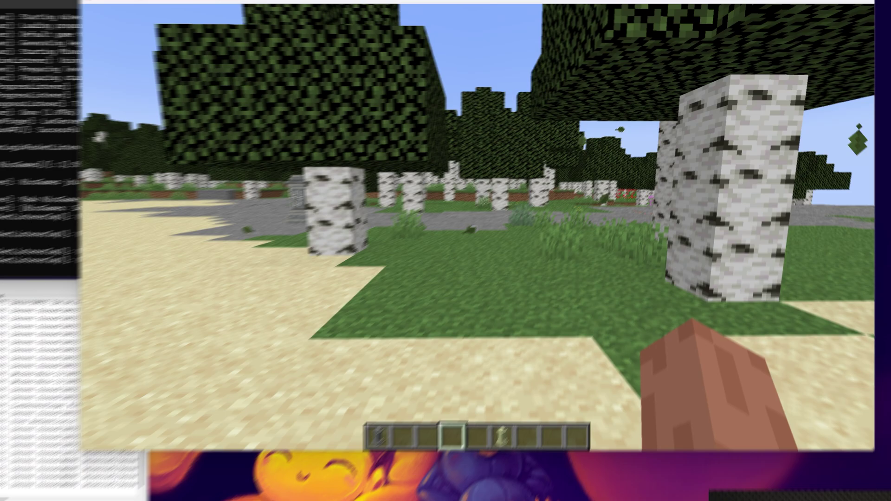
Step: Review the port-forwarding article in Chrome, including the public-IP joining section, then open the RAM video
key(super)
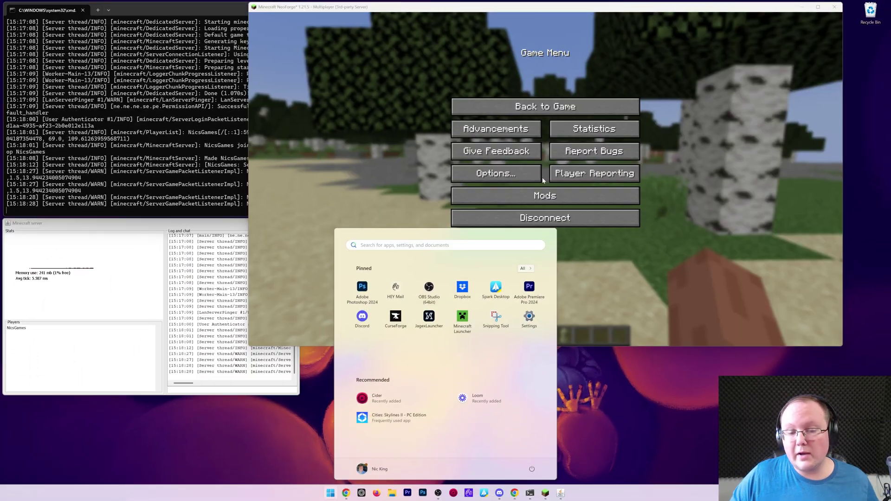
click(514, 493)
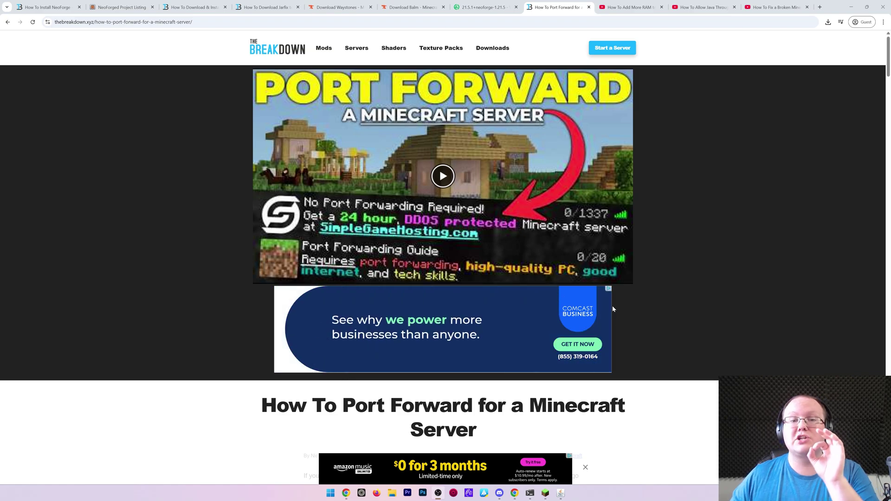
scroll(612, 308, down, 10)
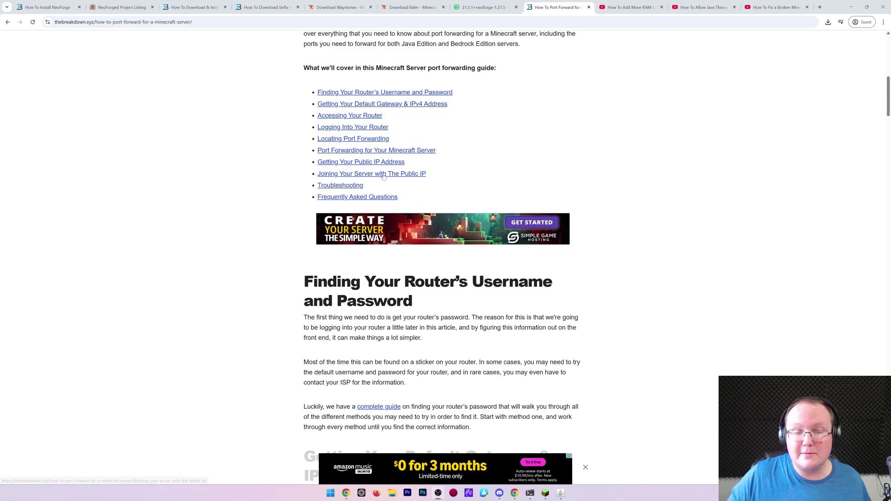
click(383, 174)
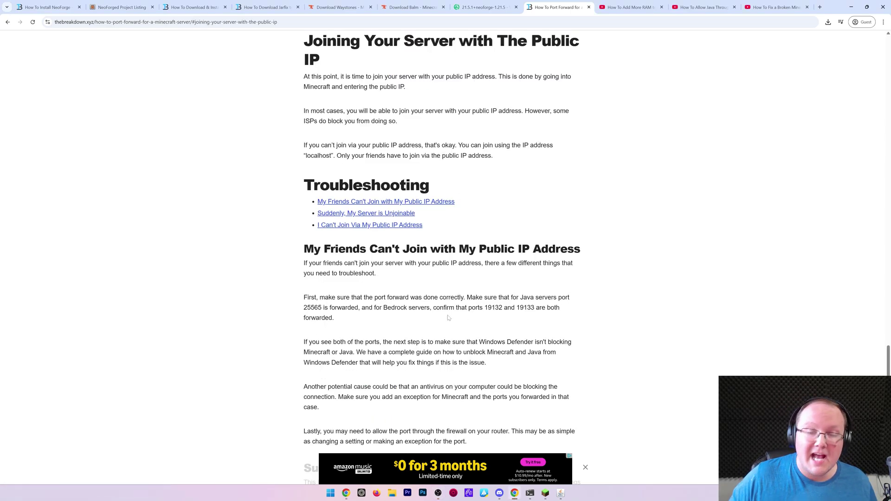
scroll(445, 315, up, 20)
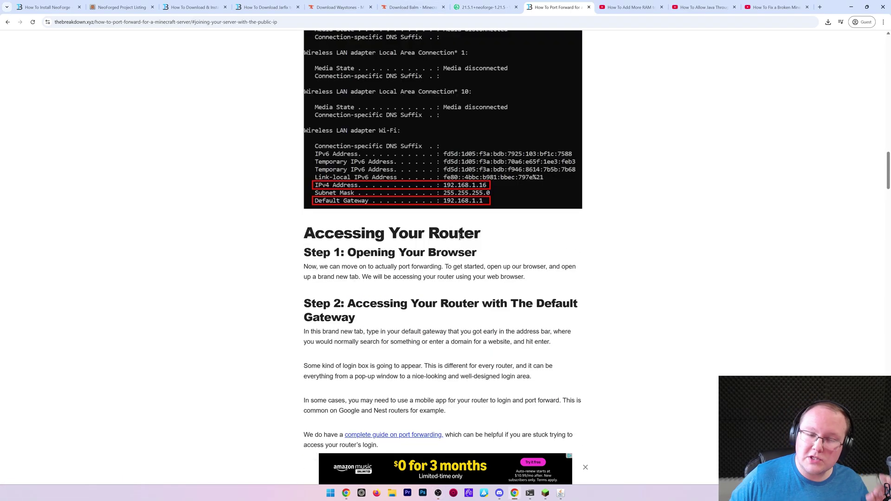
scroll(462, 242, up, 15)
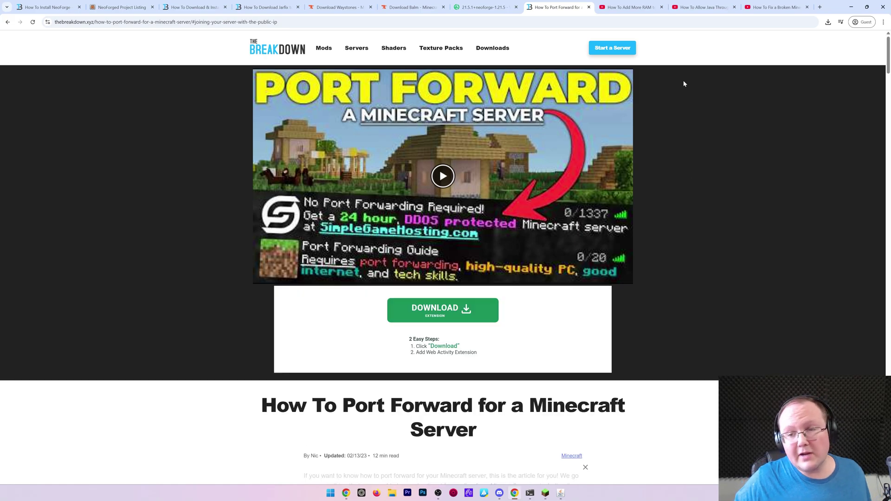
click(641, 12)
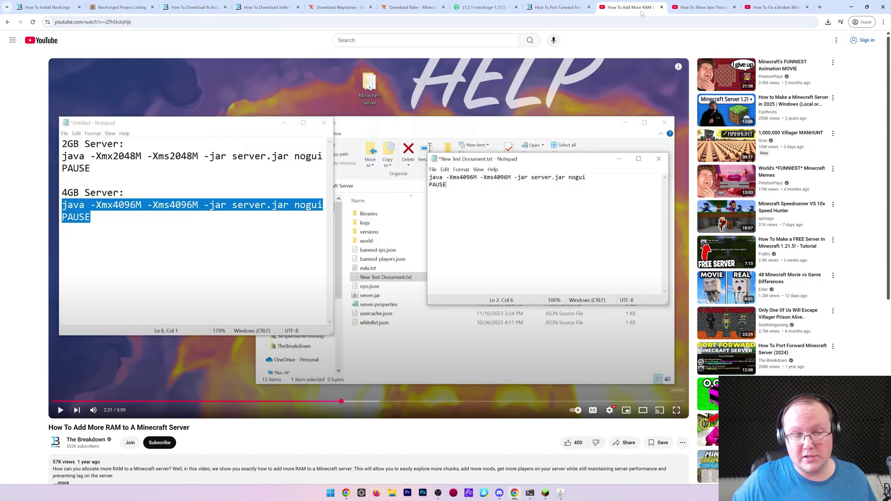
Step: Look over the Allow Java Through Firewall video, then the Fix a Broken Server video
click(699, 10)
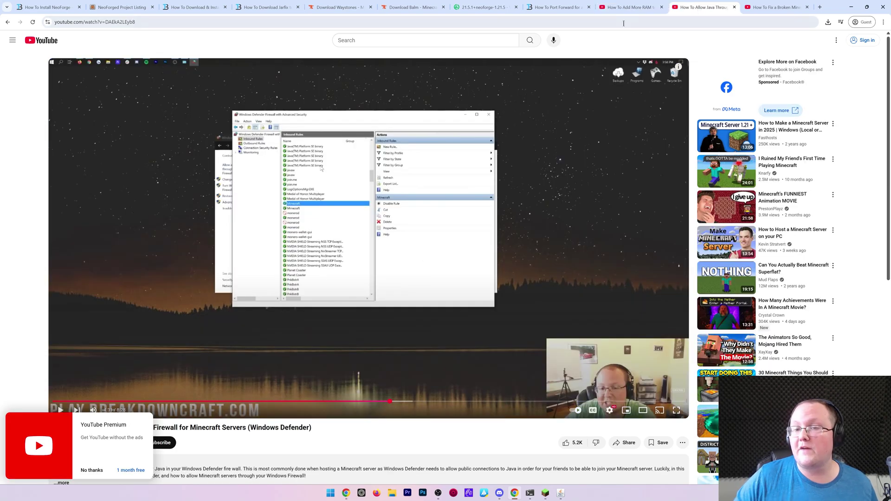
key(ctrl+shift+Tab)
key(ctrl+shift+Tab)
click(707, 12)
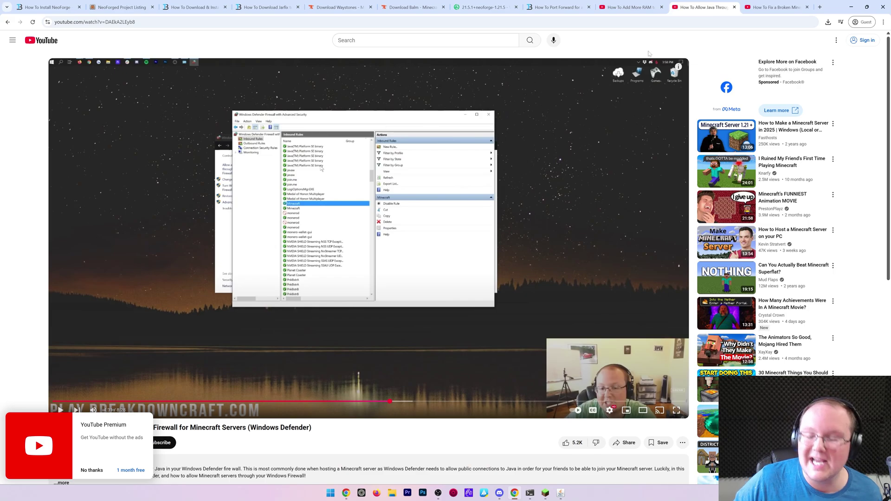
click(759, 13)
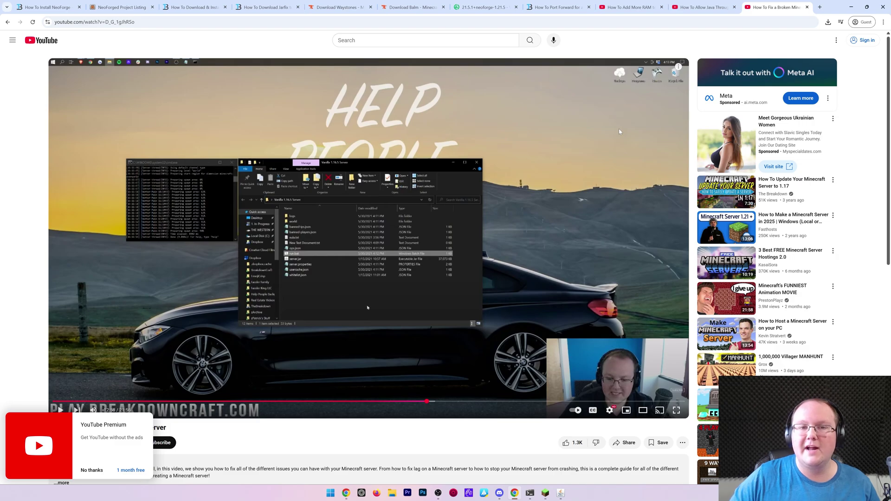
scroll(619, 129, down, 5)
scroll(617, 124, up, 4)
scroll(617, 125, up, 1)
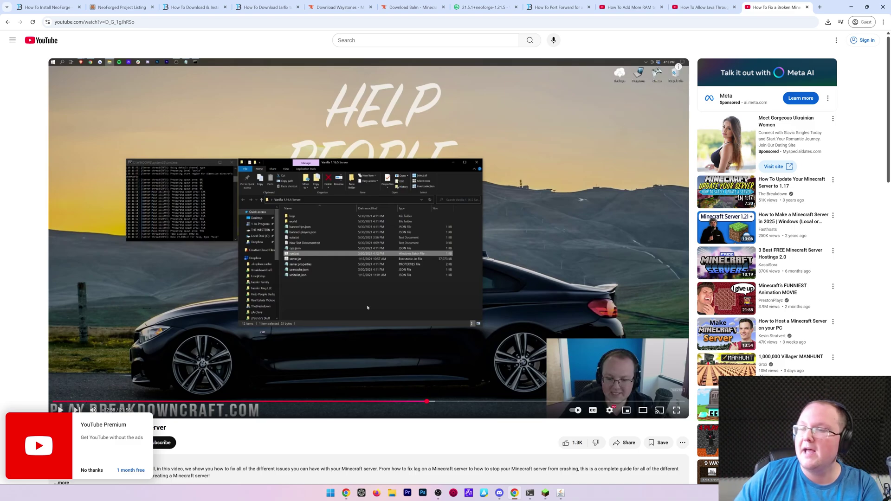
Step: Hide Chrome, resume play, and teleport back and forth between waystones 1 and 2
click(845, 8)
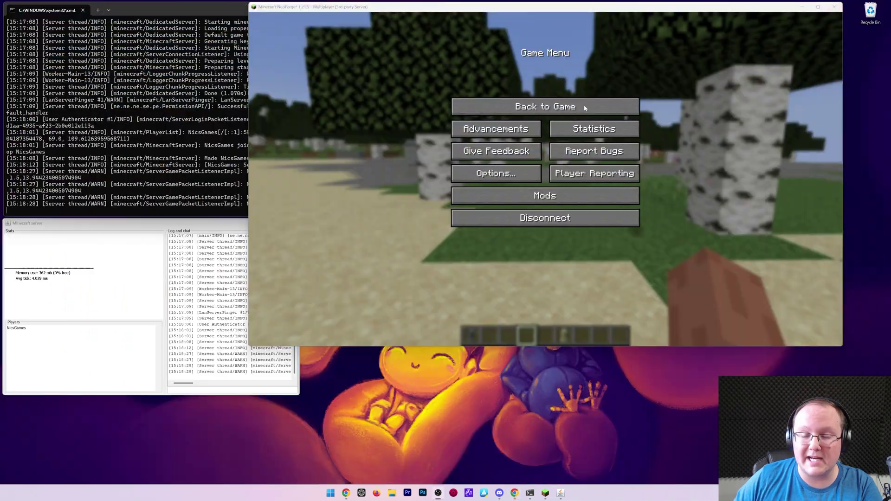
key(Escape)
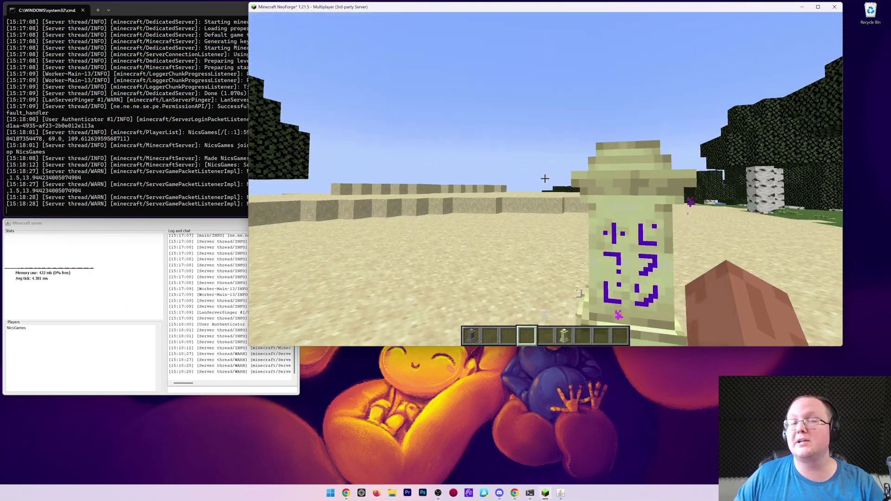
right_click(545, 180)
click(545, 159)
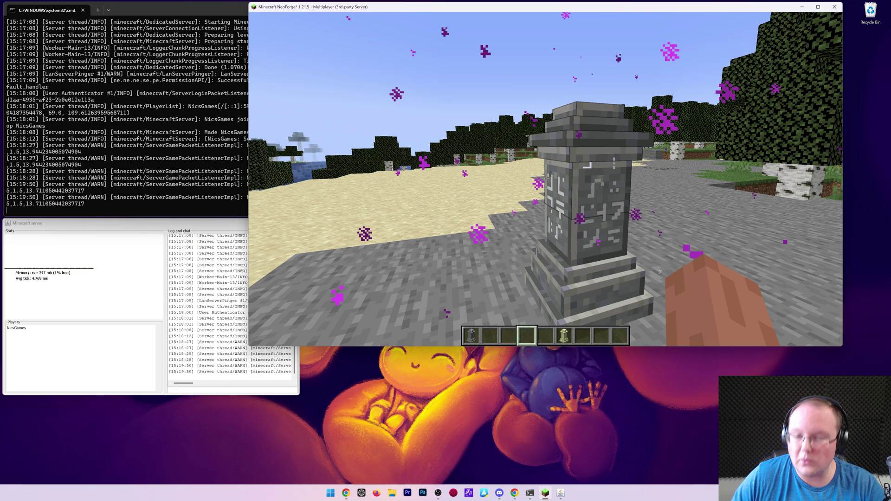
right_click(545, 179)
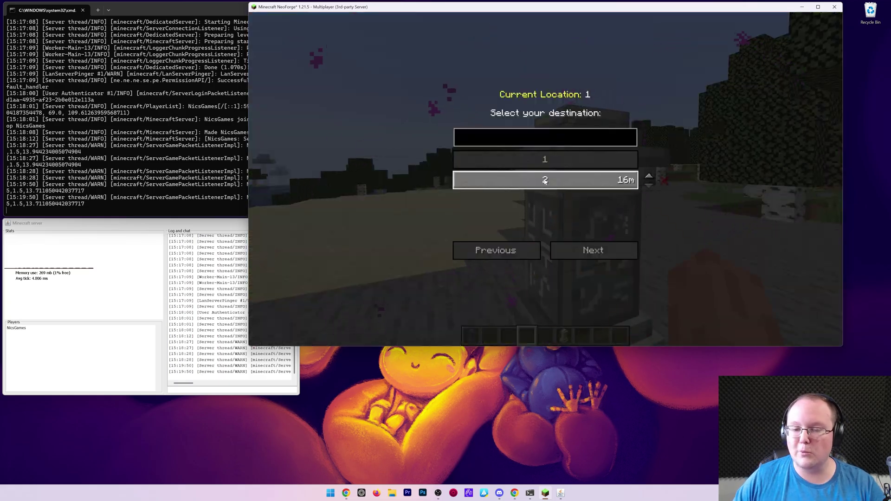
click(544, 179)
right_click(545, 179)
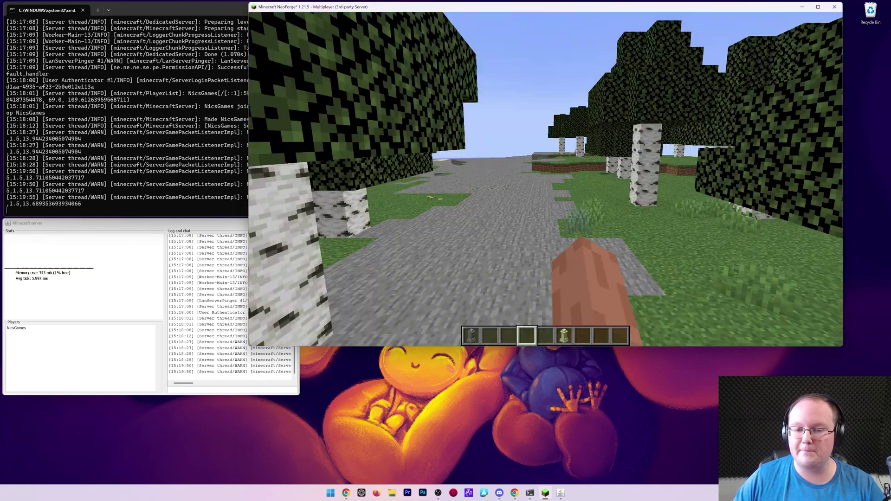